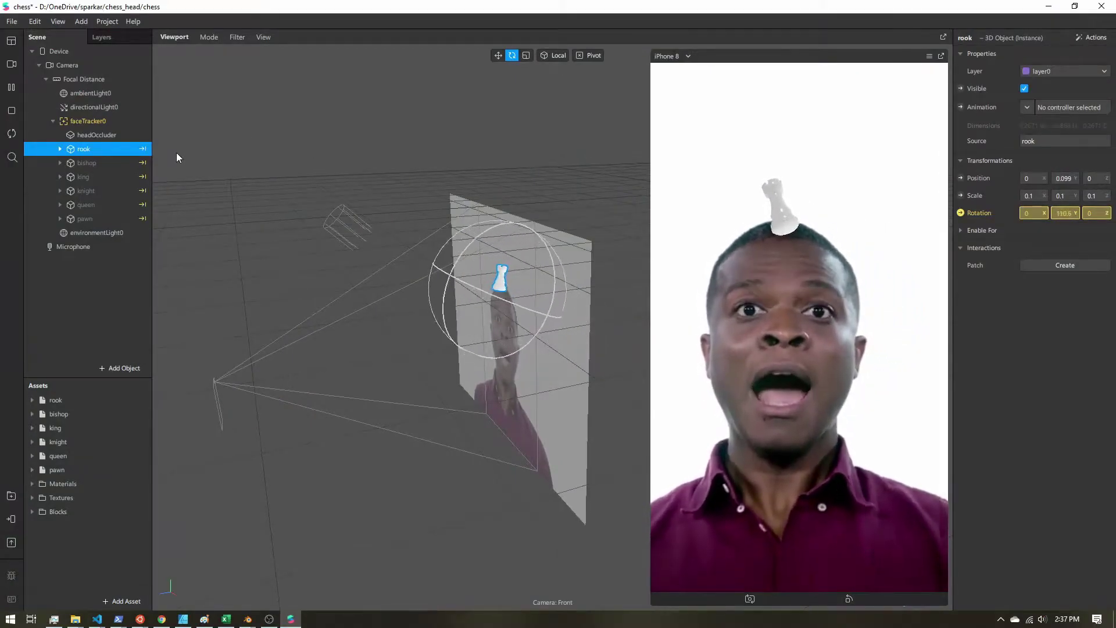
Check the bishop by showing and hiding it, then reselect the rook
click(103, 164)
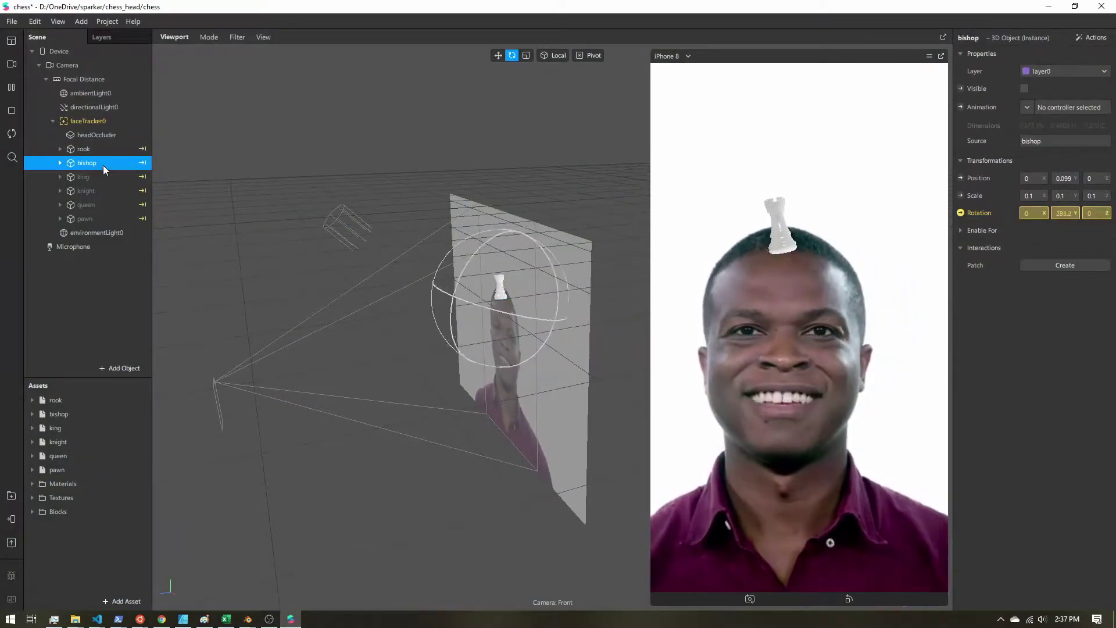
click(1025, 89)
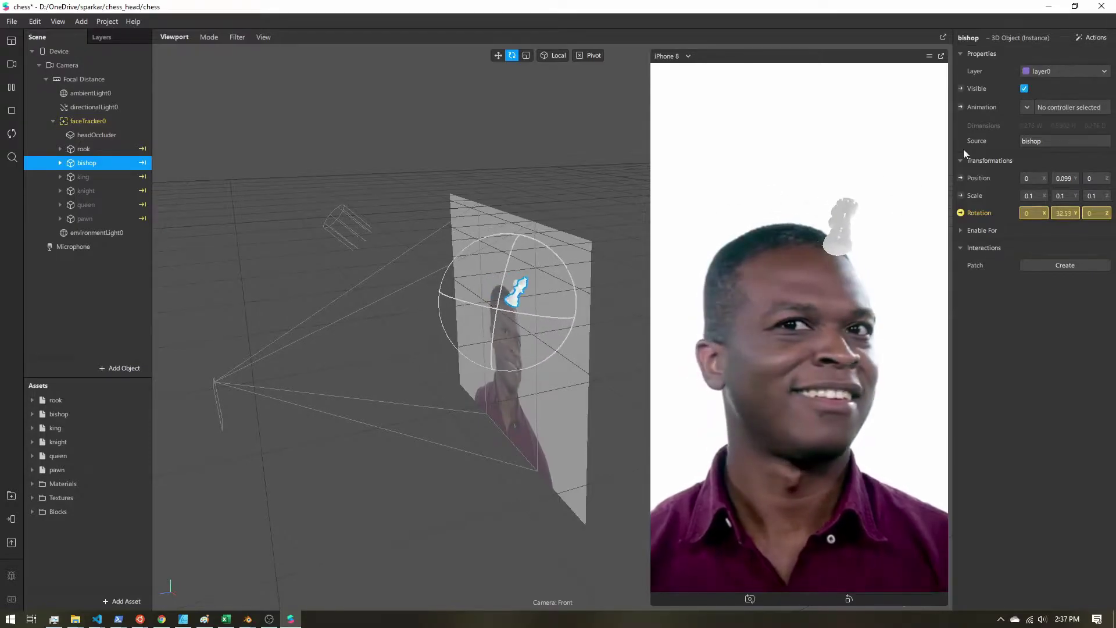
click(1025, 88)
click(90, 150)
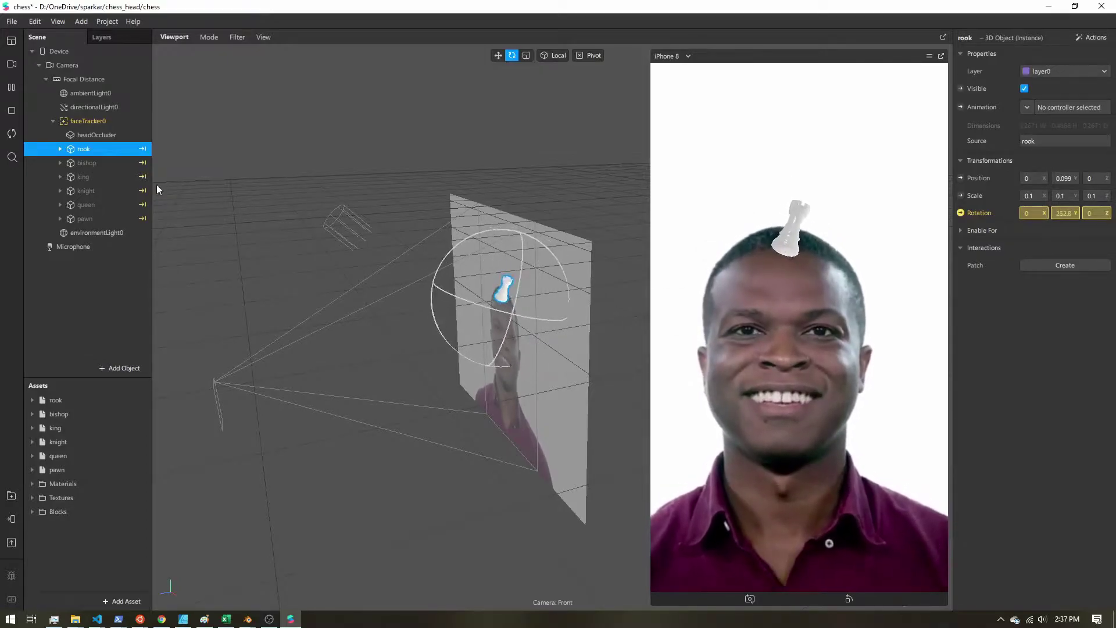
Inspect the face tracker and head occluder properties and orbit to an edge-on view
click(109, 123)
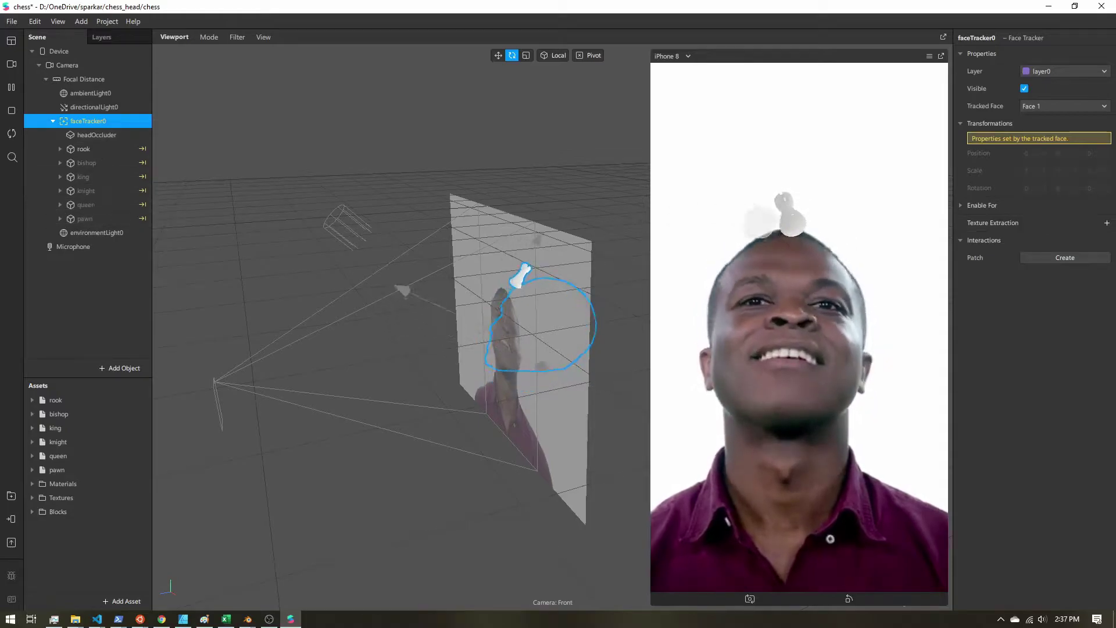
click(93, 136)
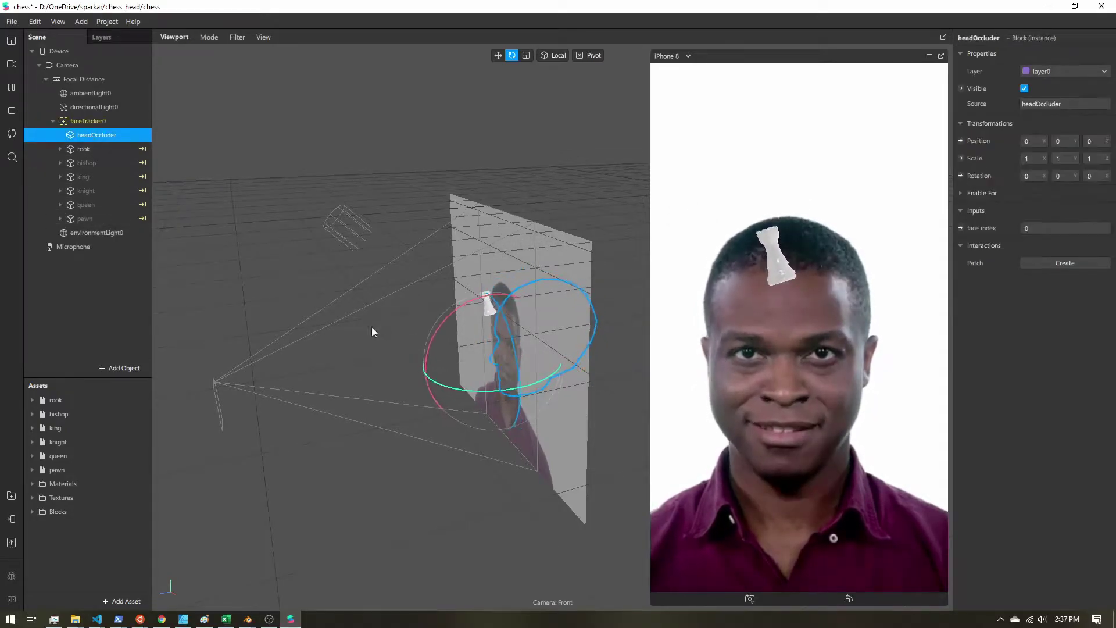
drag(372, 327, 398, 405)
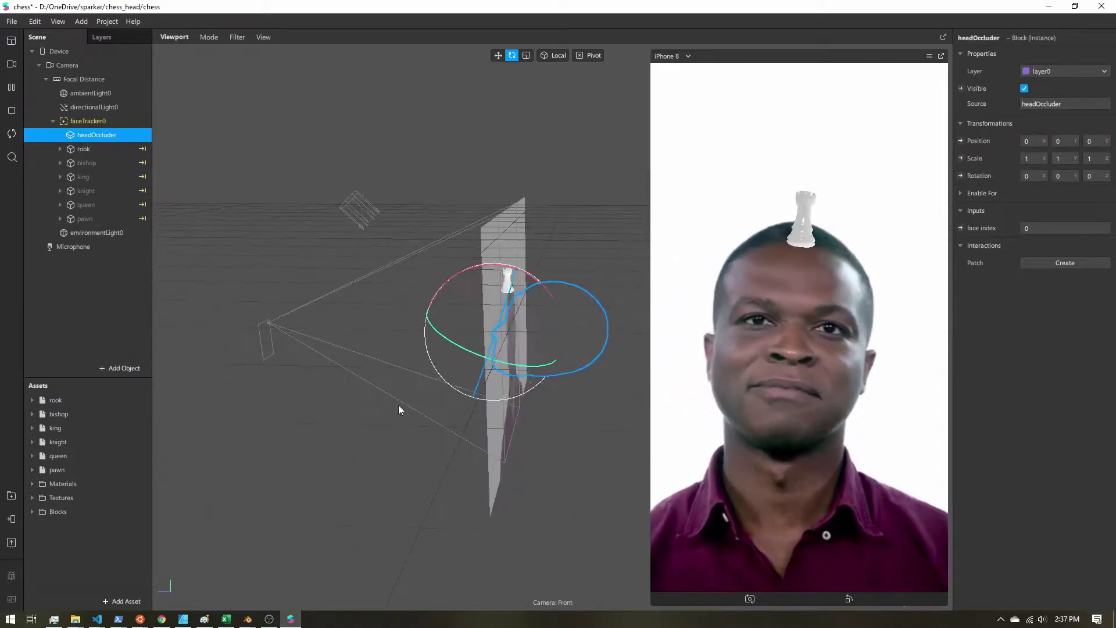
Search the AR Library for 'occlude' and import the free Head Occluder block
click(125, 601)
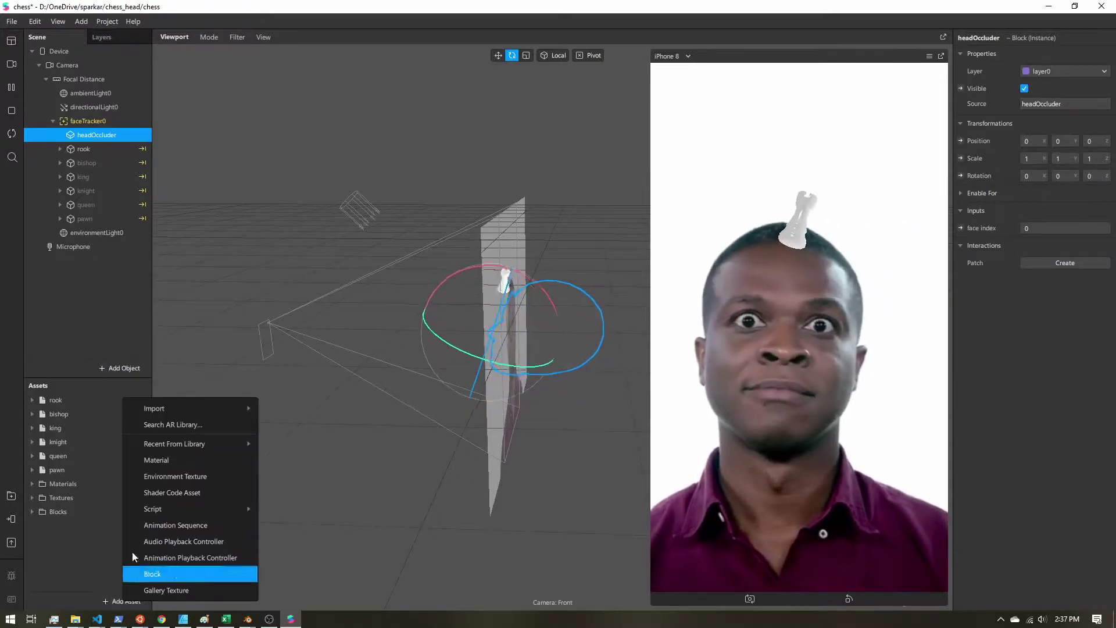
click(187, 424)
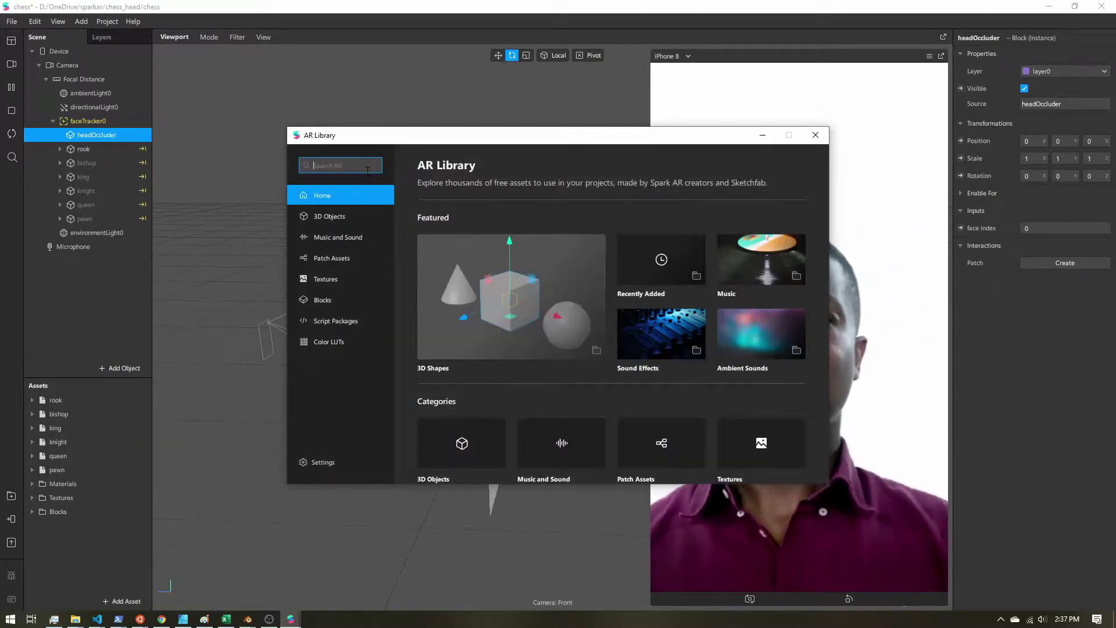
key(Return)
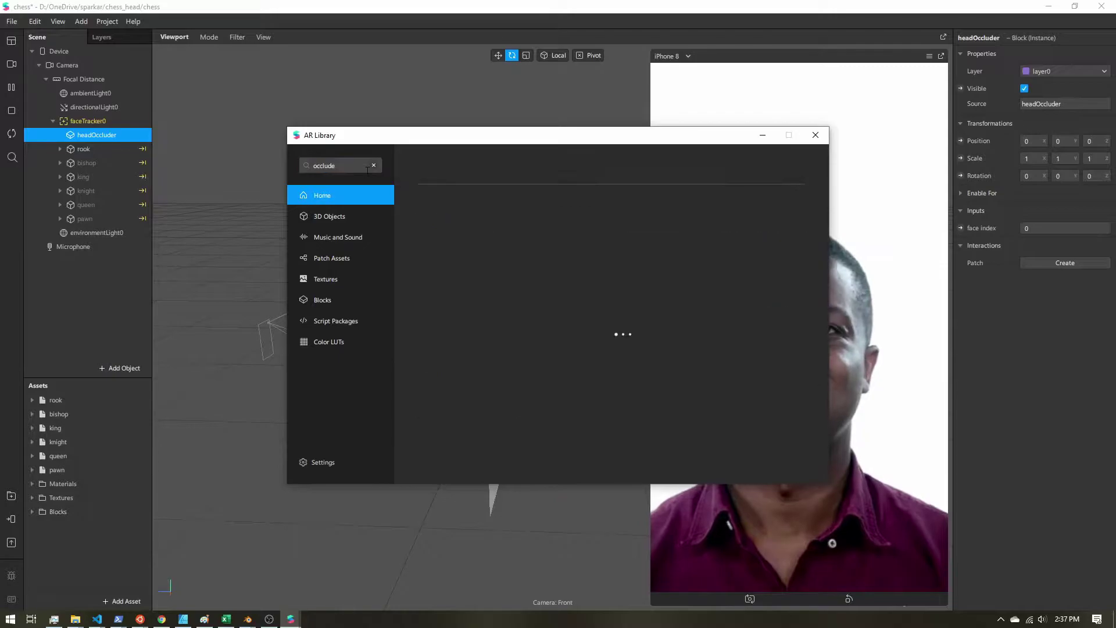
click(465, 371)
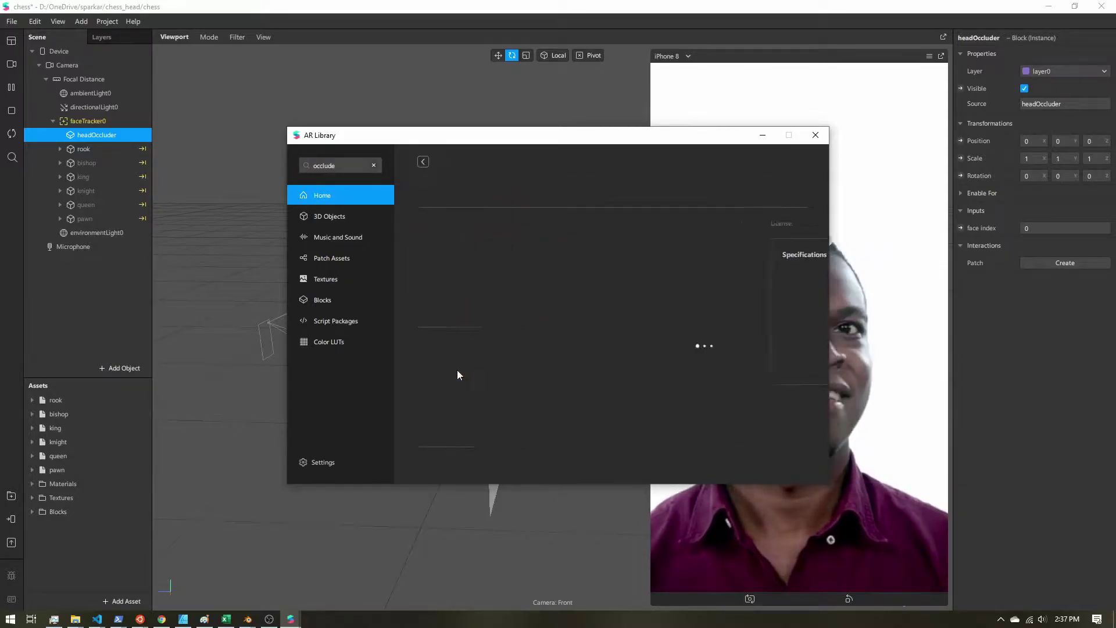
click(816, 135)
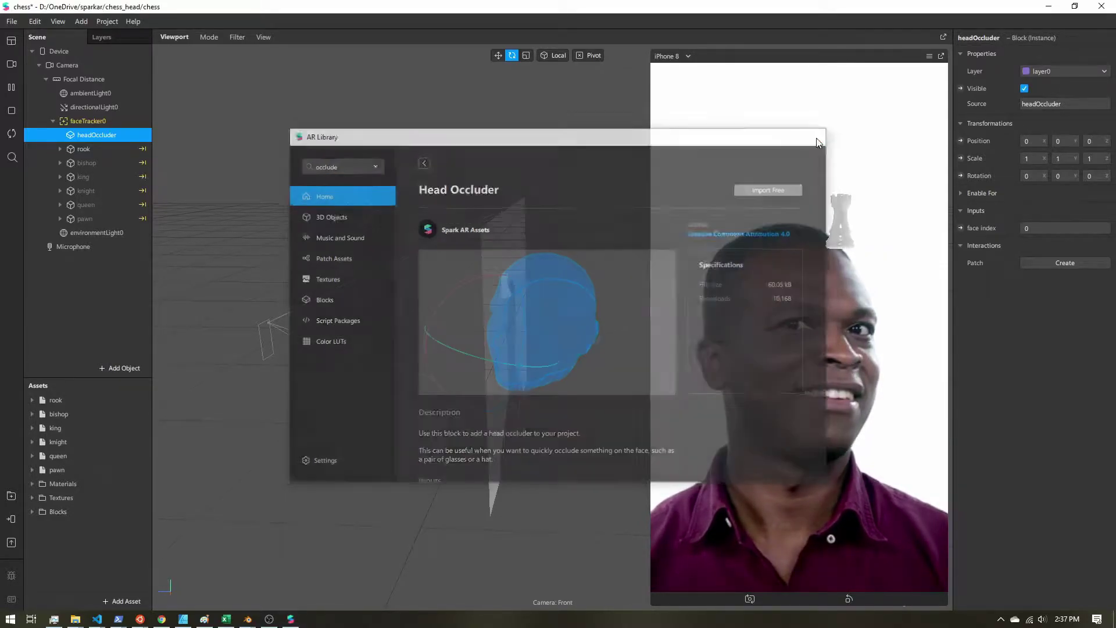
click(32, 512)
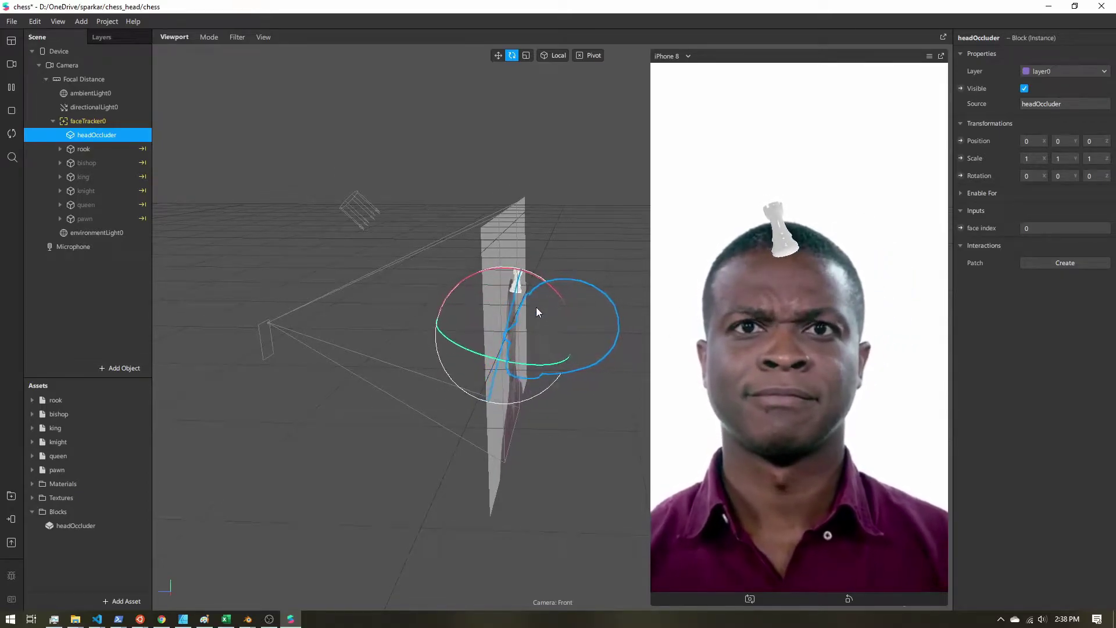
right_drag(536, 307, 365, 254)
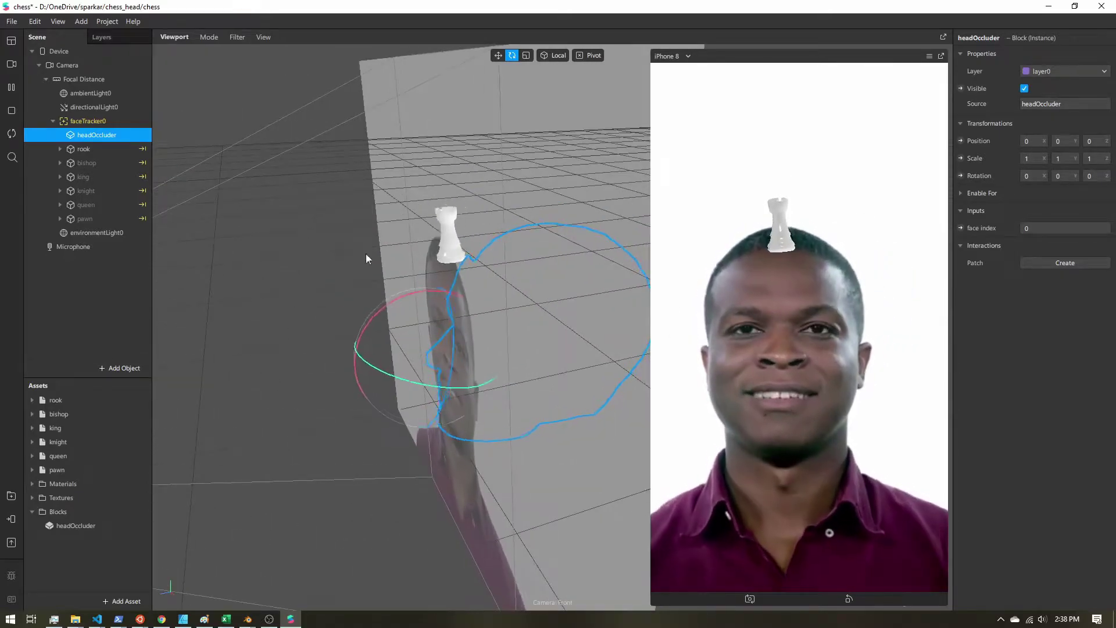
click(88, 150)
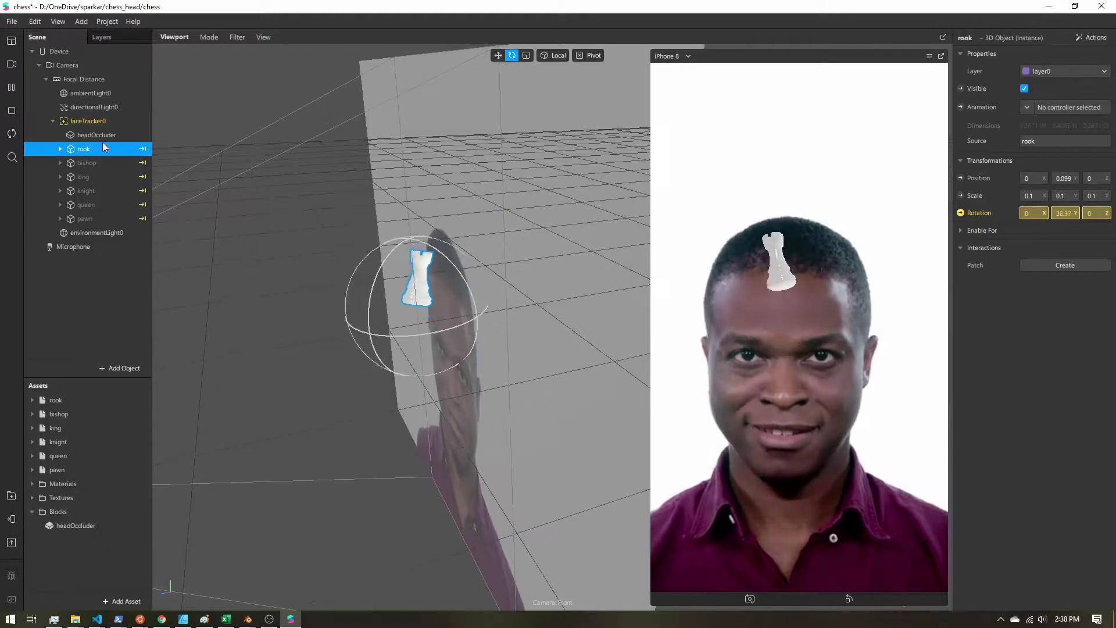
Insert a Null Object, nullObject0, and nest it under faceTracker0 beside the chess pieces
click(89, 121)
click(110, 367)
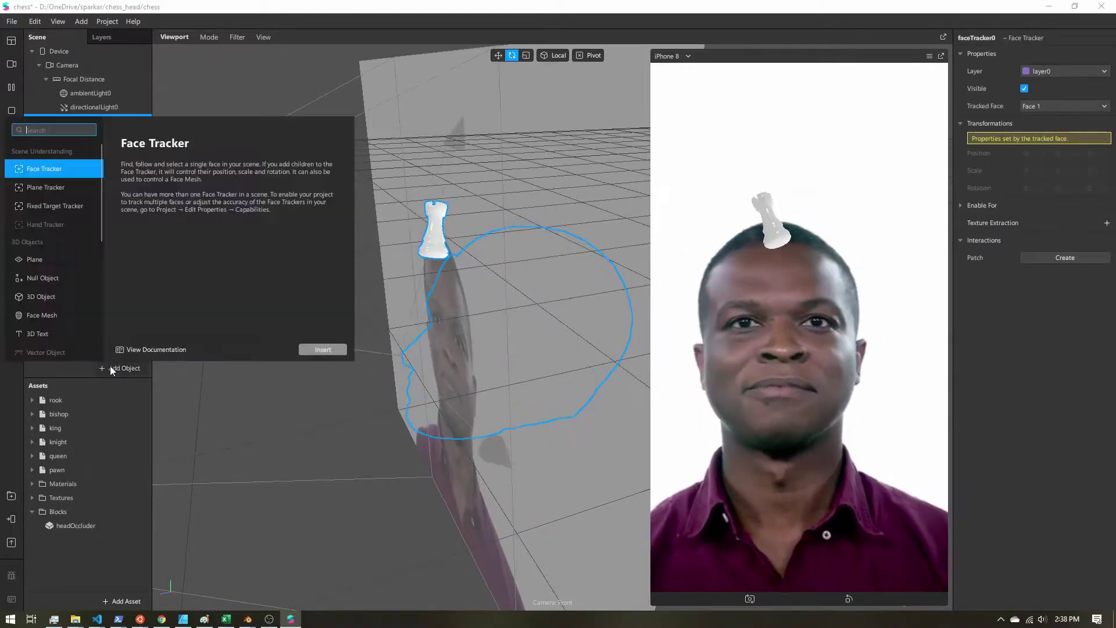
click(55, 278)
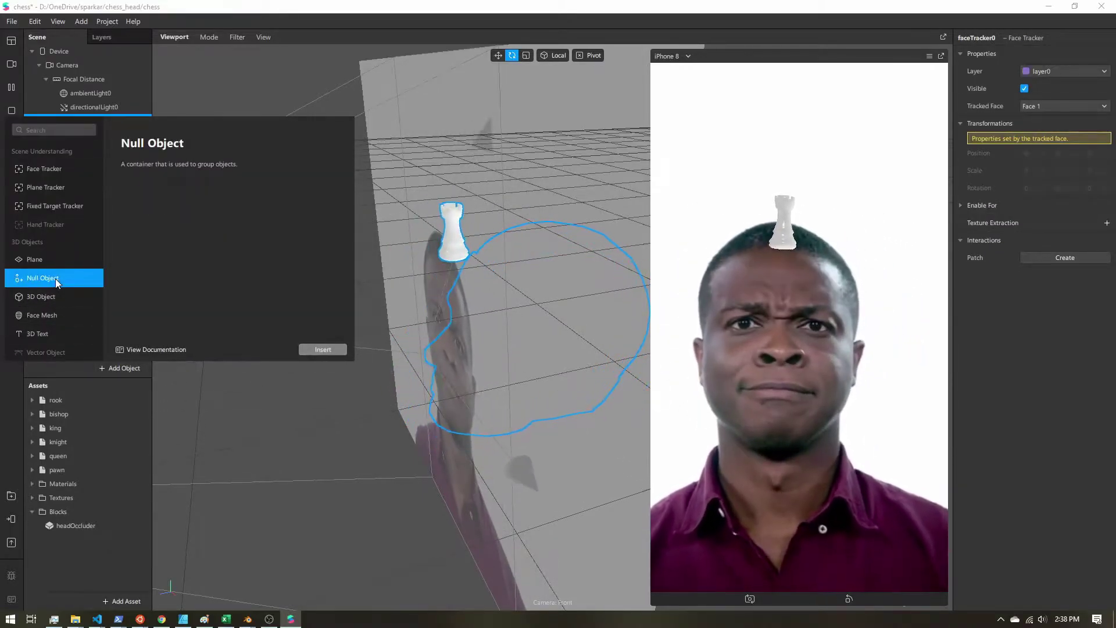
click(314, 350)
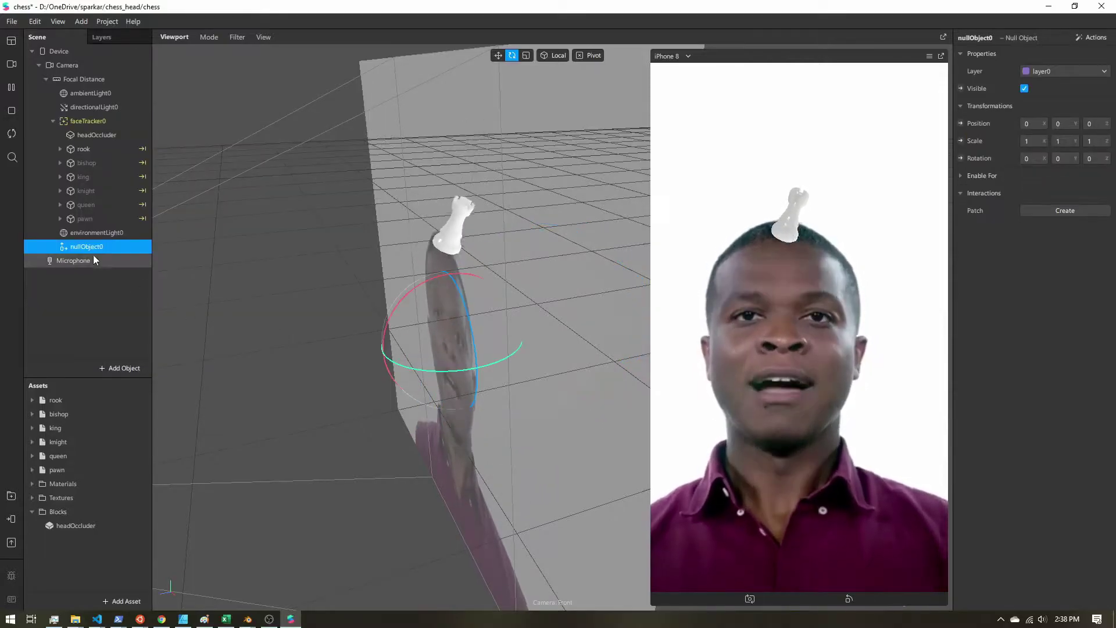
drag(74, 247, 92, 120)
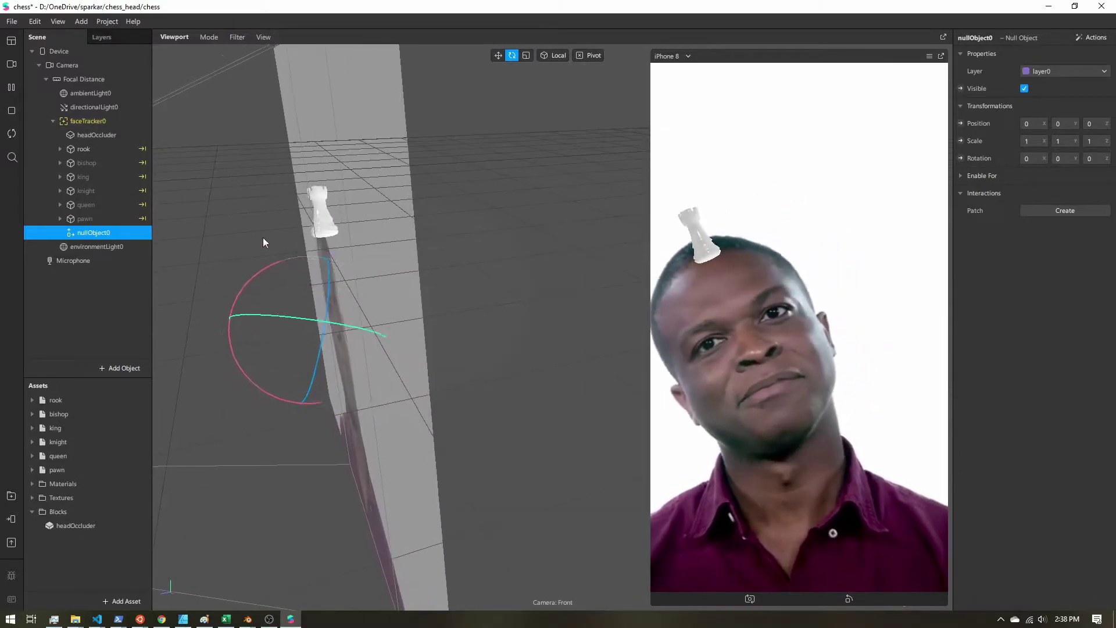
Pause the preview and drag nullObject0 to roughly X 0, Y 0.086, Z -0.11
click(13, 88)
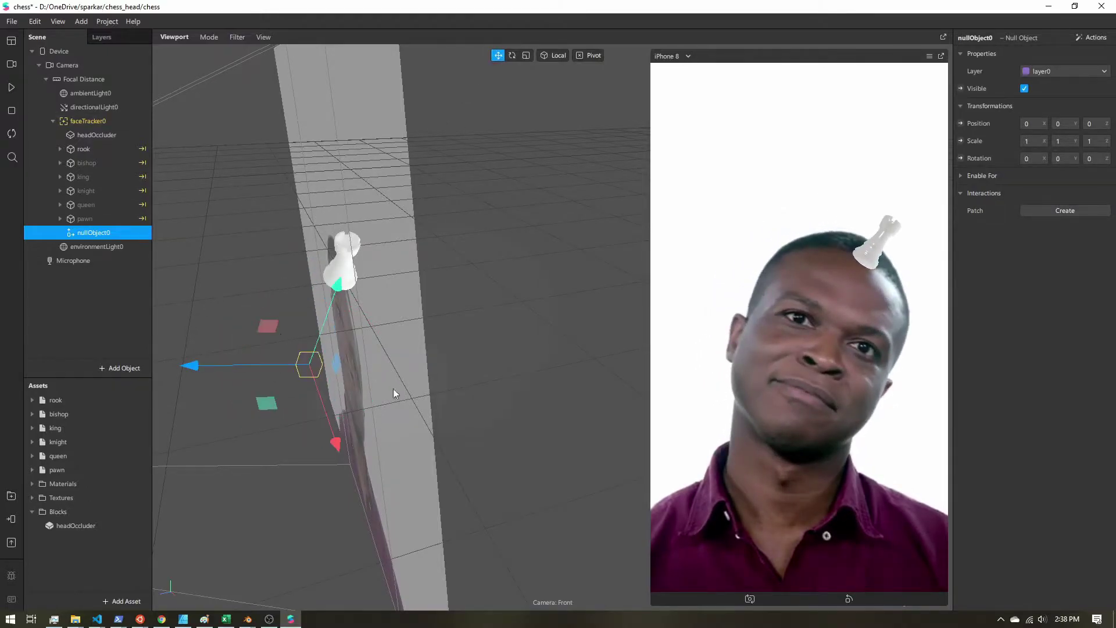
drag(393, 389, 211, 399)
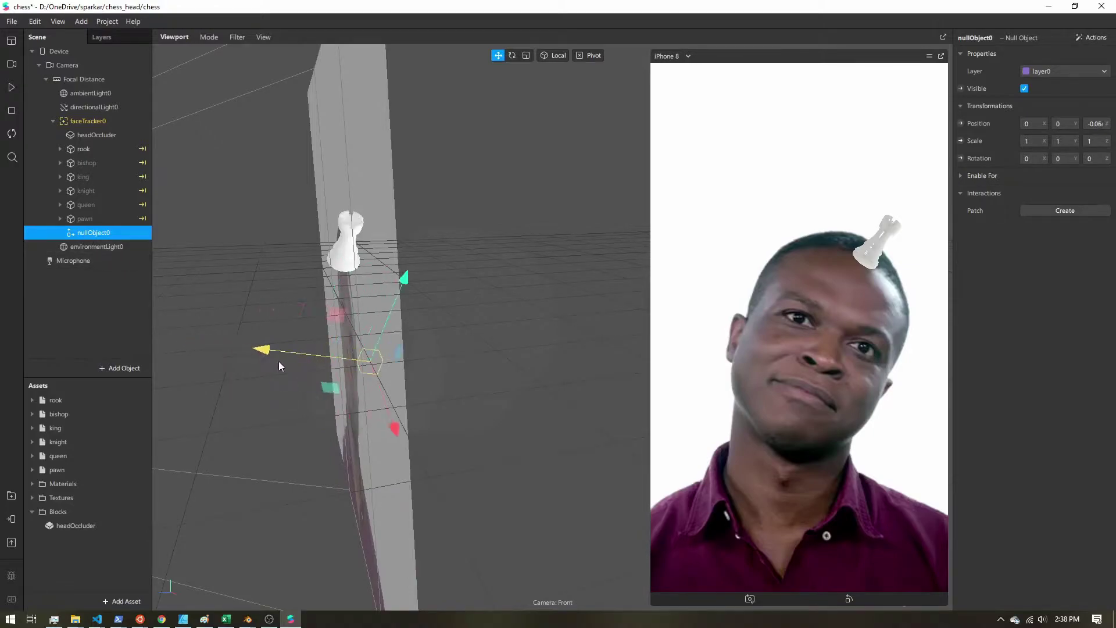
drag(315, 367, 326, 368)
drag(508, 450, 439, 340)
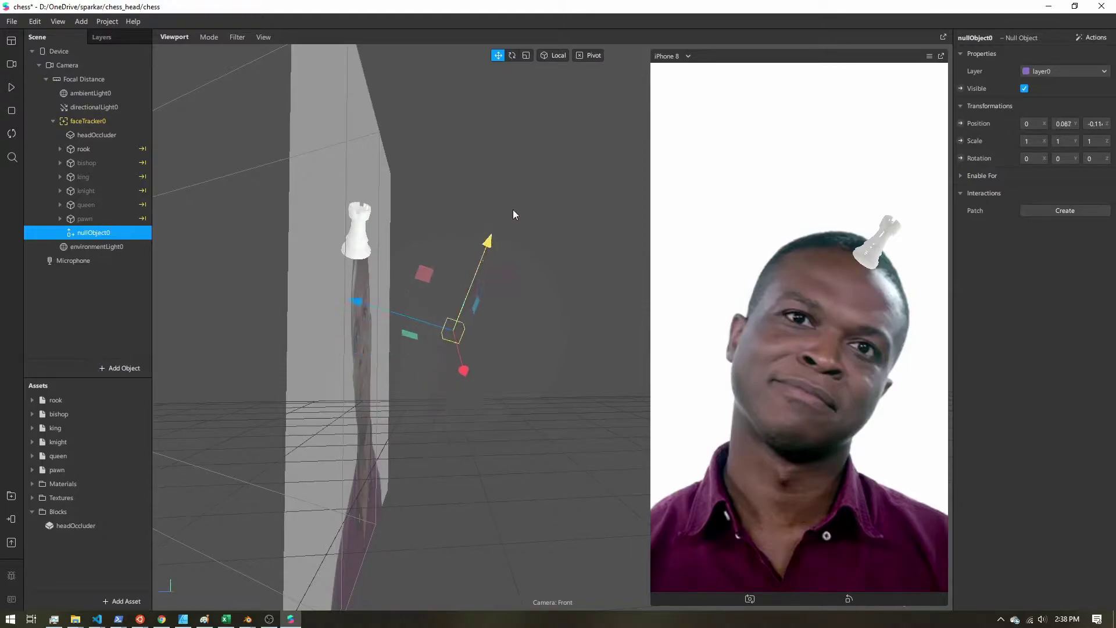
drag(521, 203, 515, 227)
drag(407, 407, 398, 430)
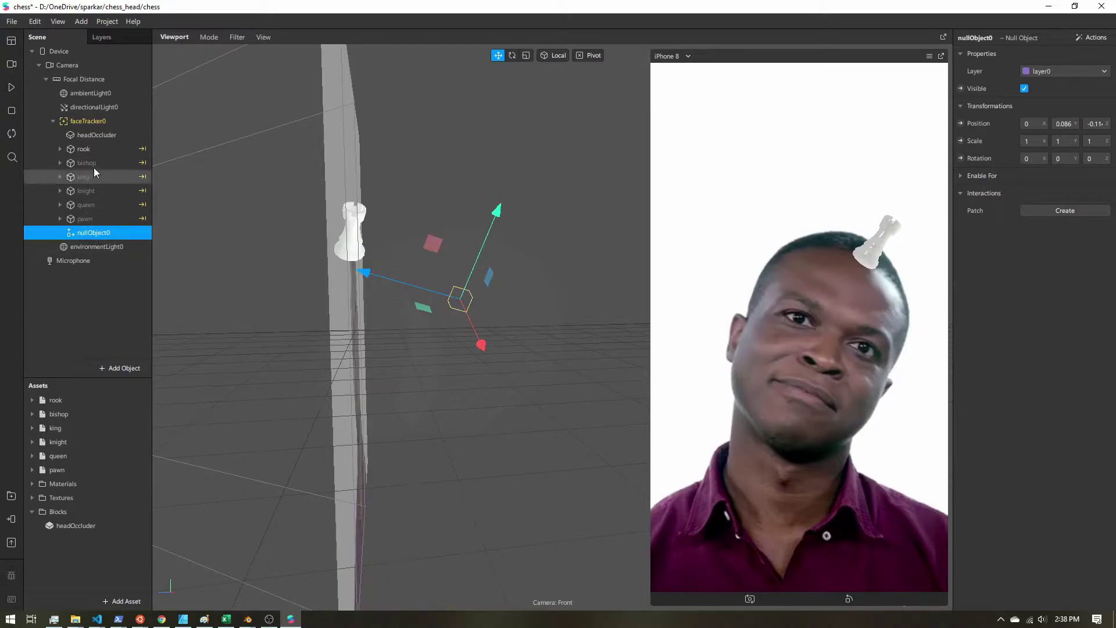
Parent the rook to nullObject0 and offset it slightly outward along X
click(85, 150)
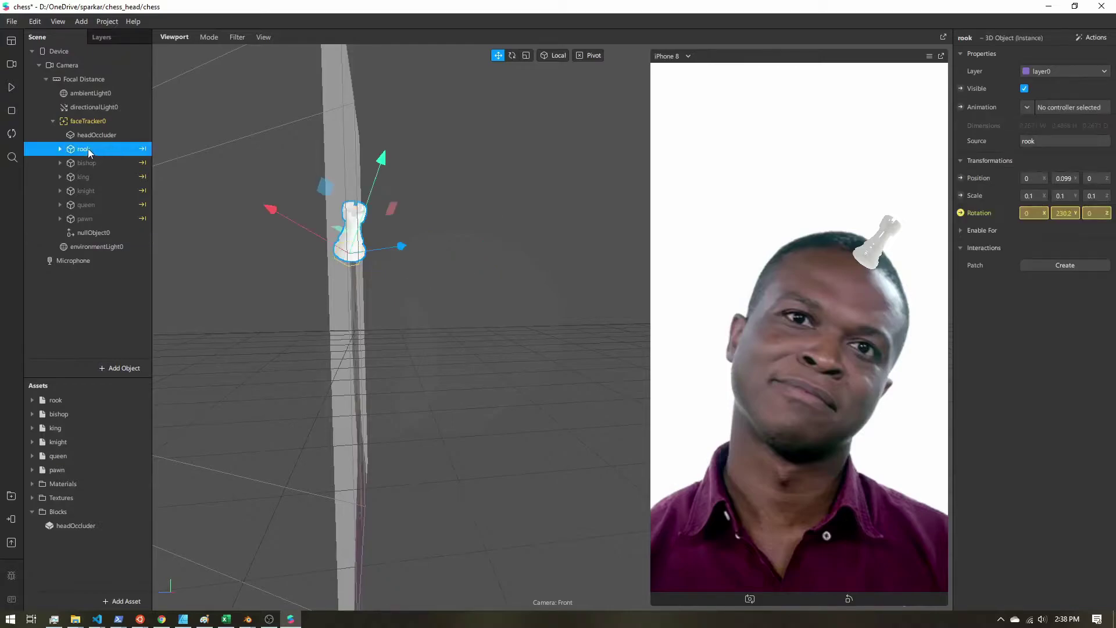
drag(88, 150, 90, 227)
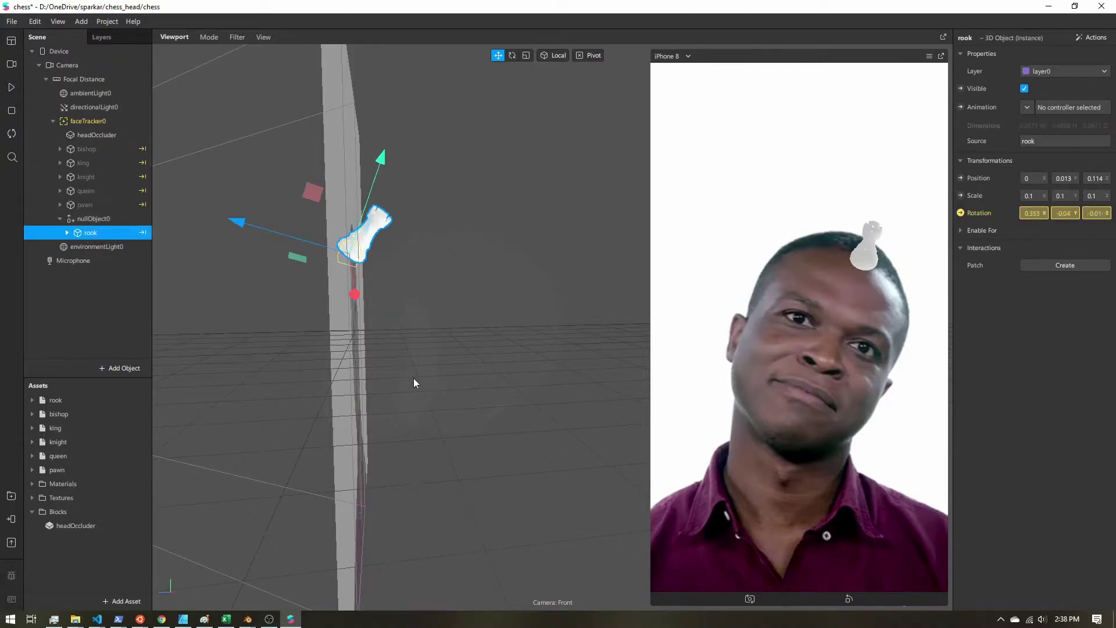
drag(414, 382, 432, 428)
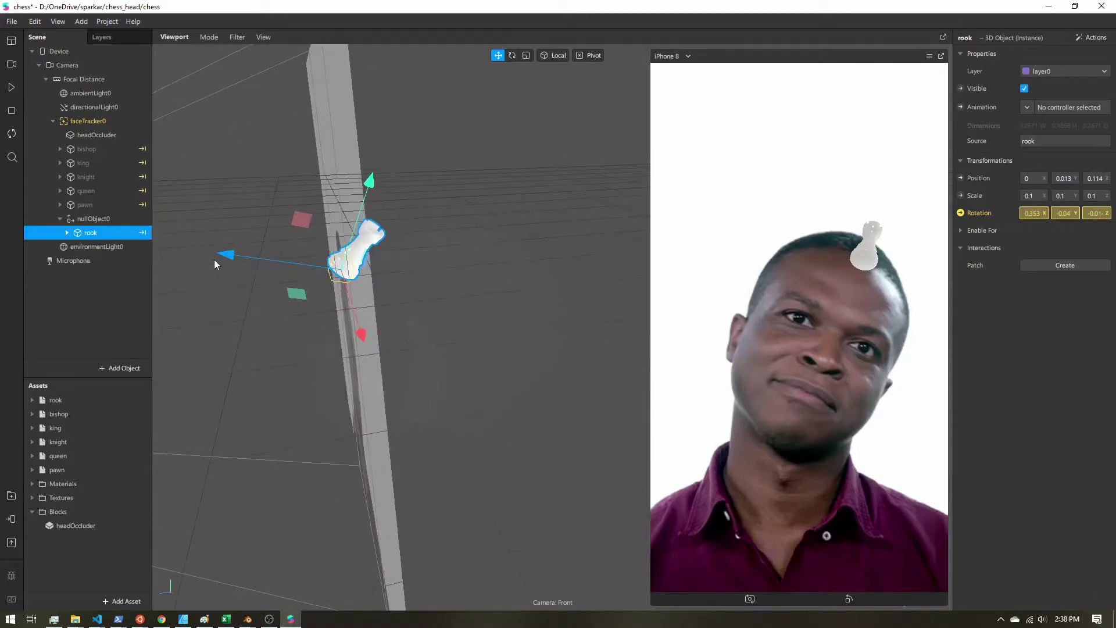
drag(230, 257, 189, 251)
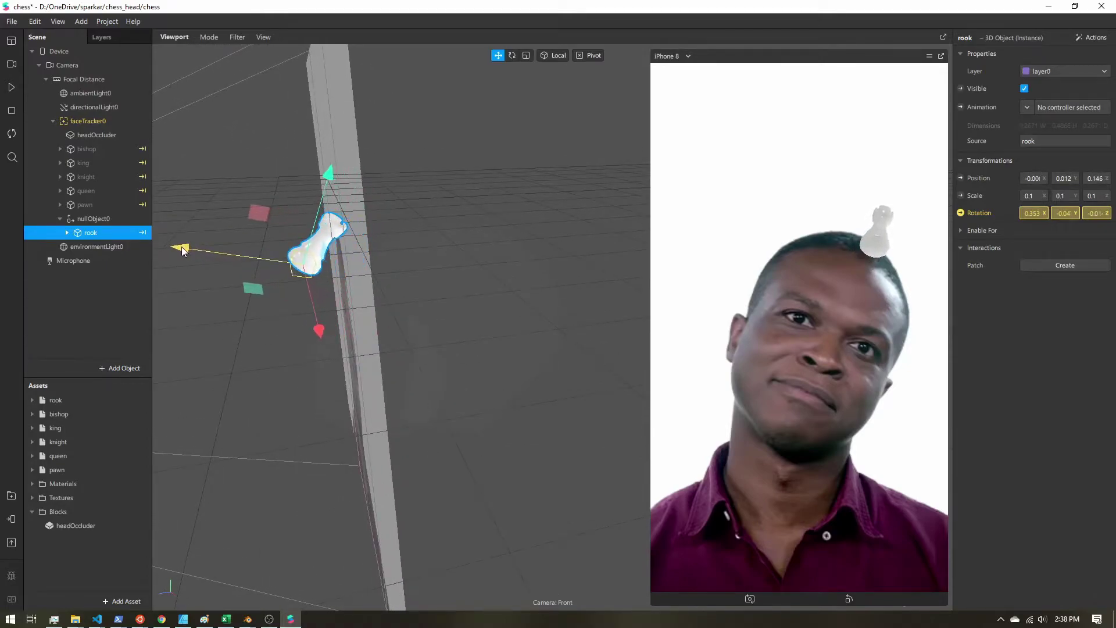
drag(486, 441, 480, 411)
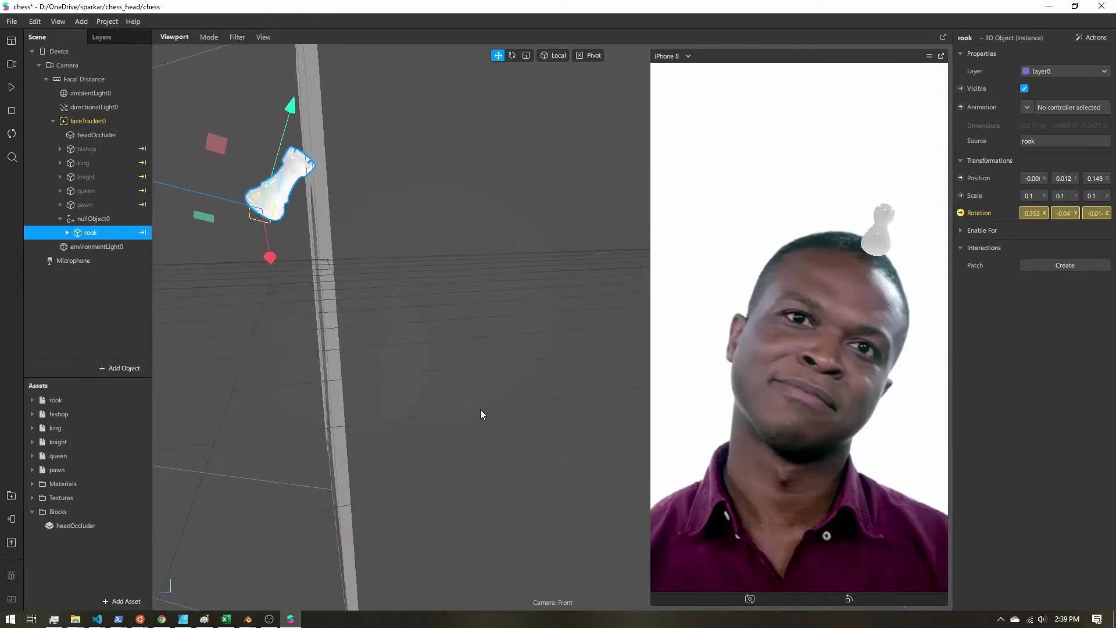
click(99, 219)
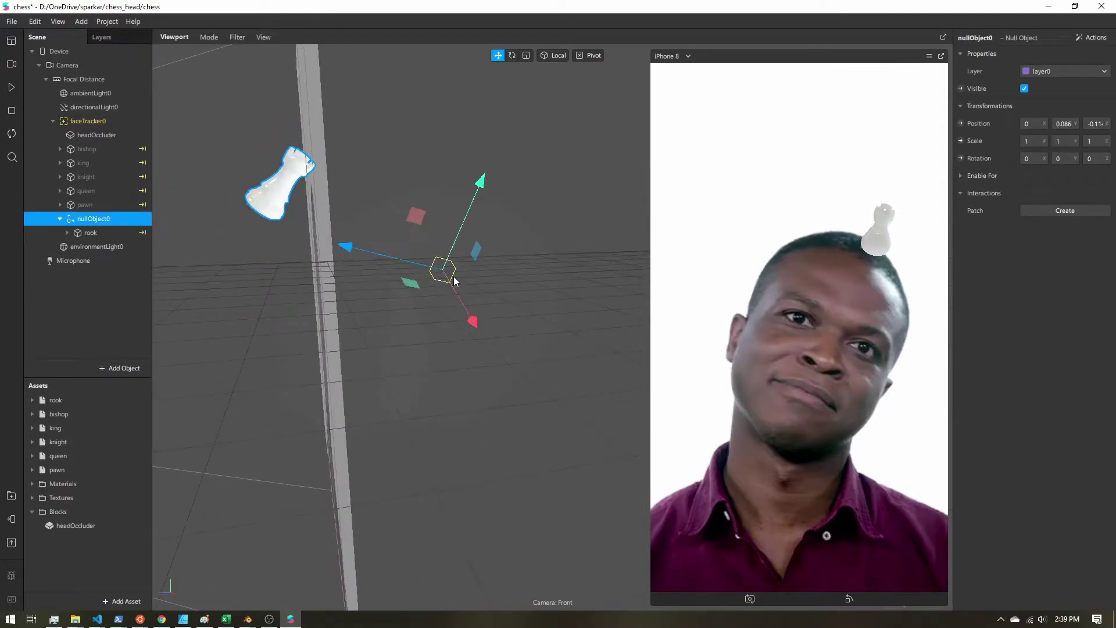
click(101, 234)
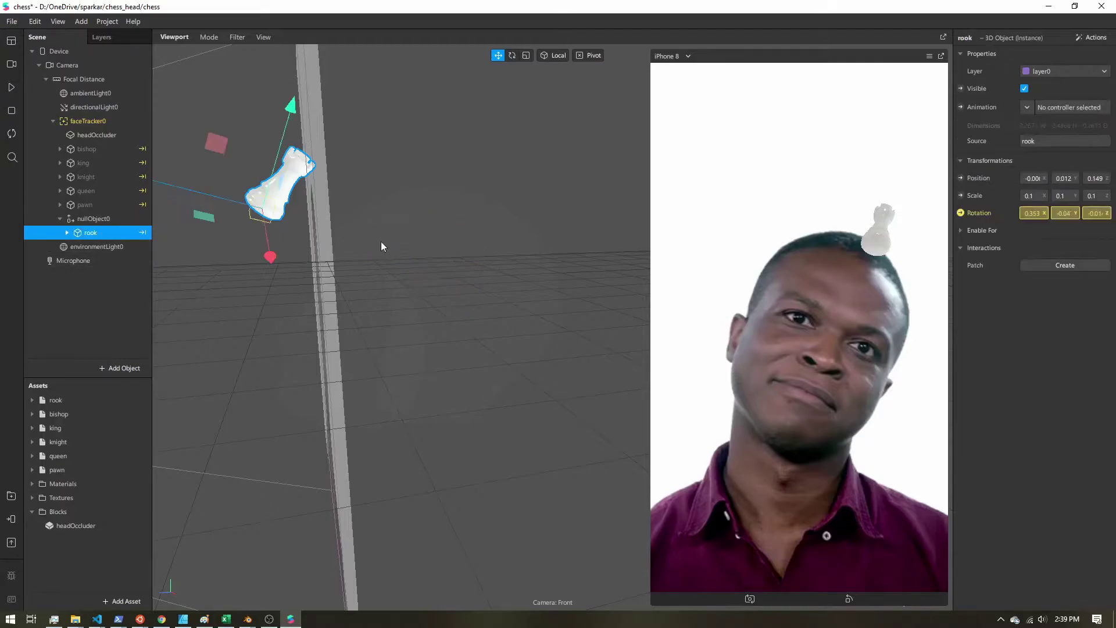
Try rotating nullObject0 with the Rotate tool, then undo the rotation
click(96, 220)
click(512, 56)
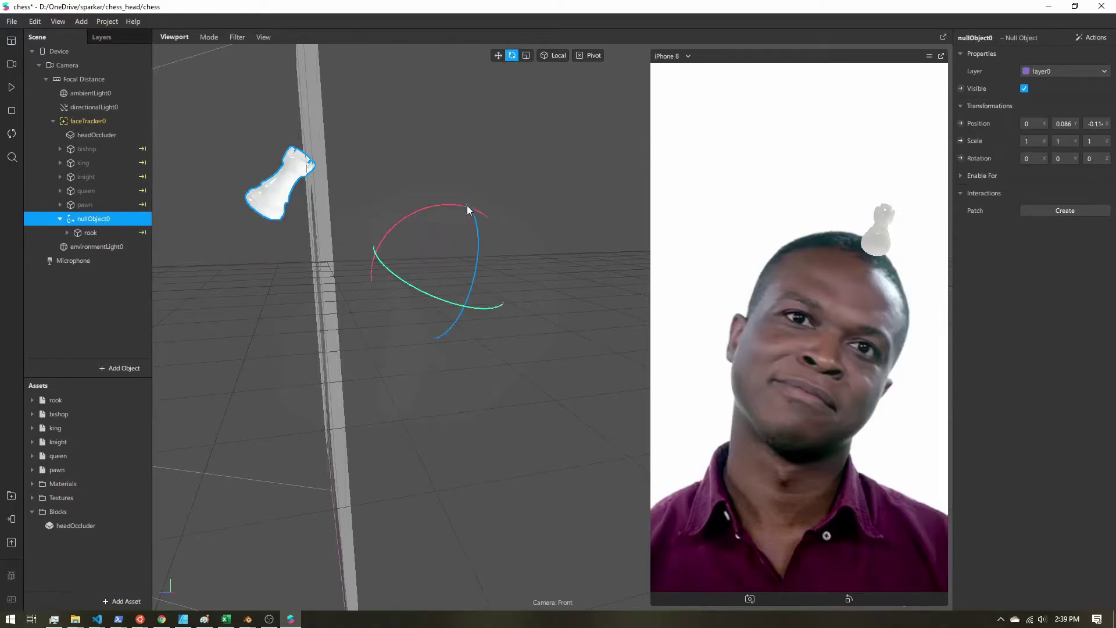
drag(399, 274, 424, 289)
key(ctrl+z)
Apply an Animate > Spin action to nullObject0
click(1089, 38)
mouse_move(1050, 88)
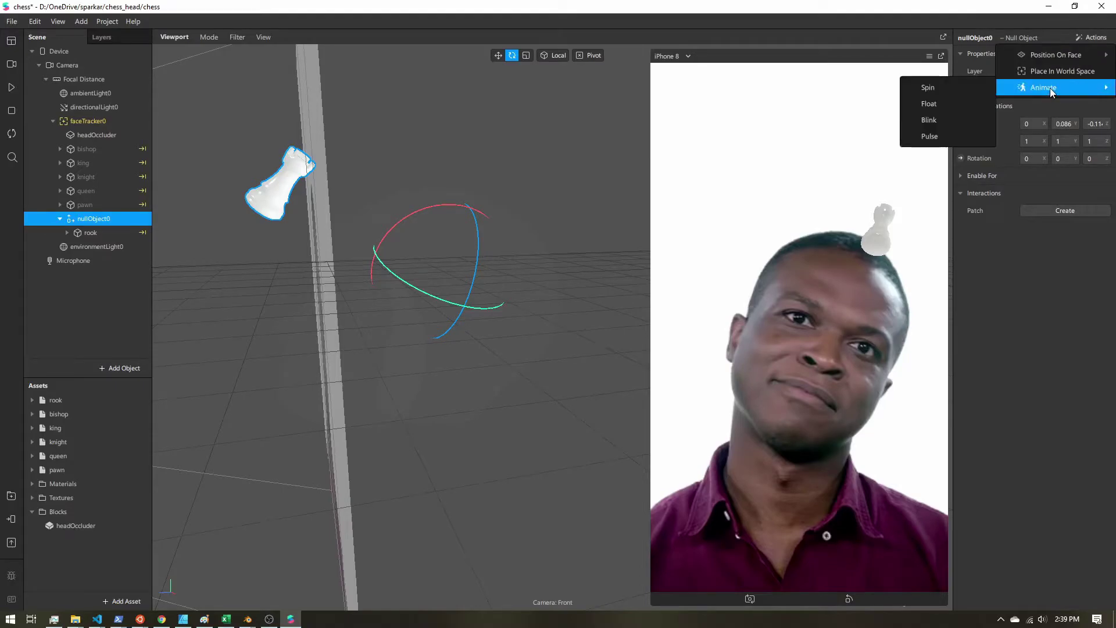
click(944, 89)
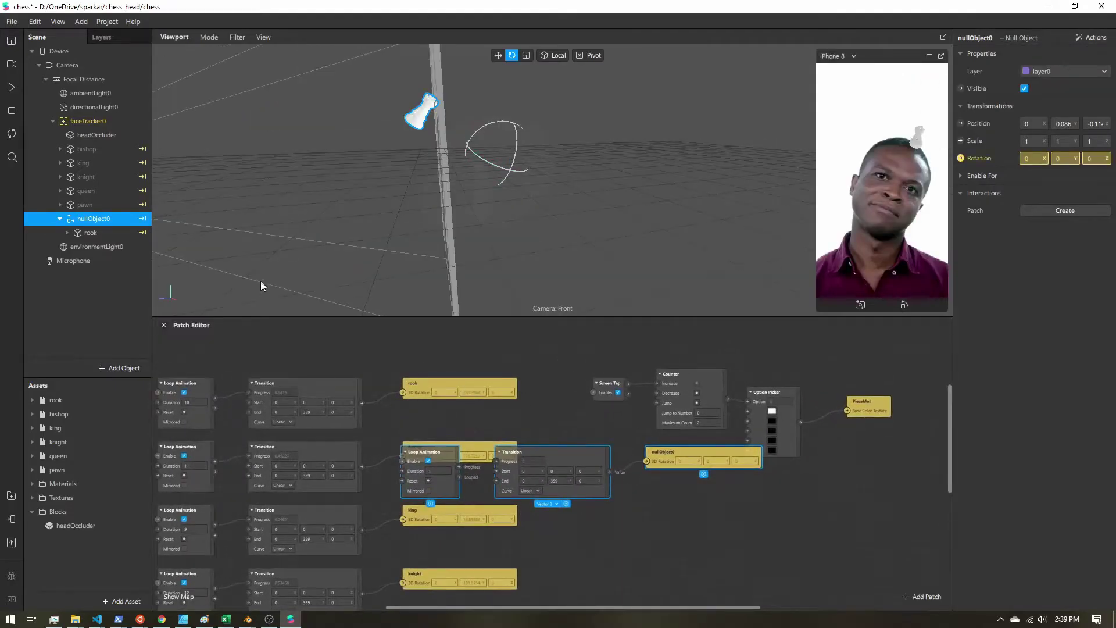
Move the new spin patches aside and play the scene to preview the spin
drag(539, 451, 702, 509)
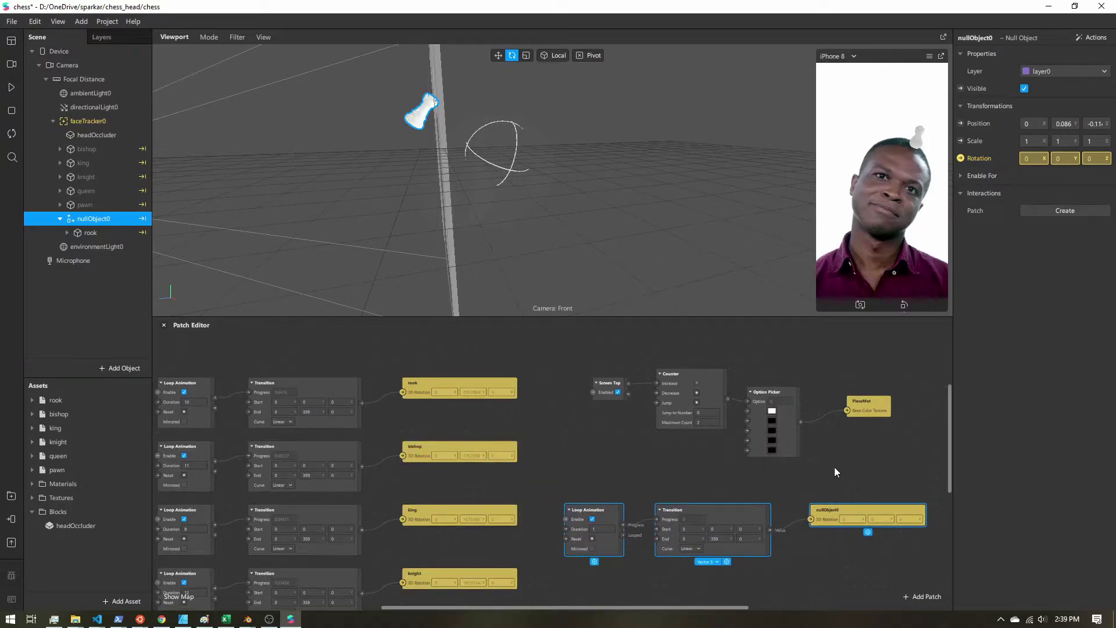
middle_drag(877, 476, 651, 344)
scroll(486, 408, up, 5)
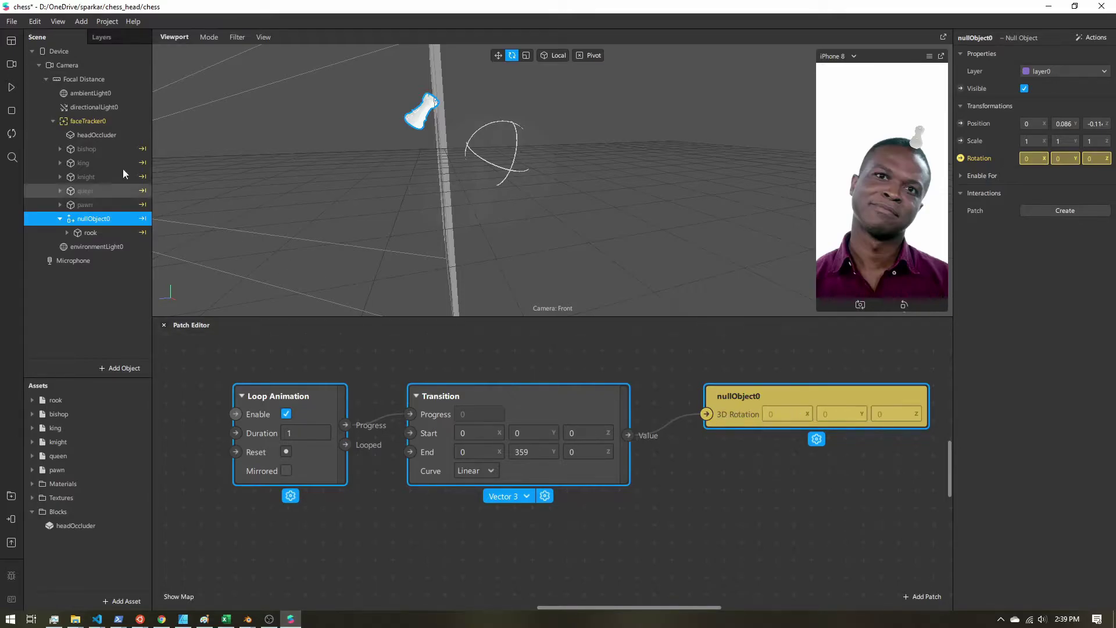
click(11, 87)
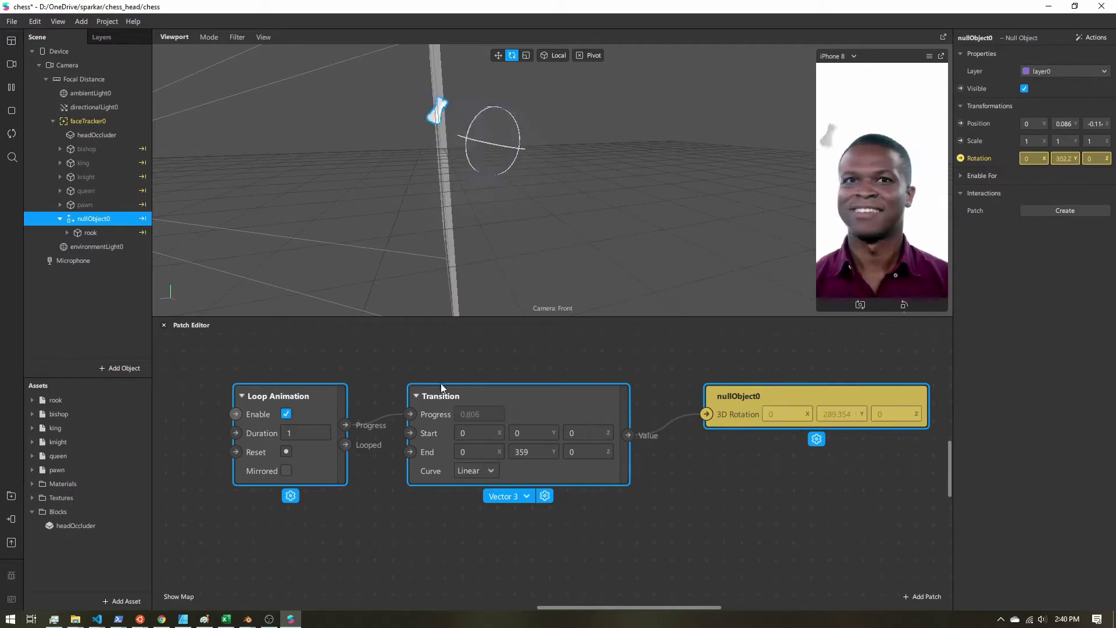
Set the Loop Animation duration to 10
click(303, 433)
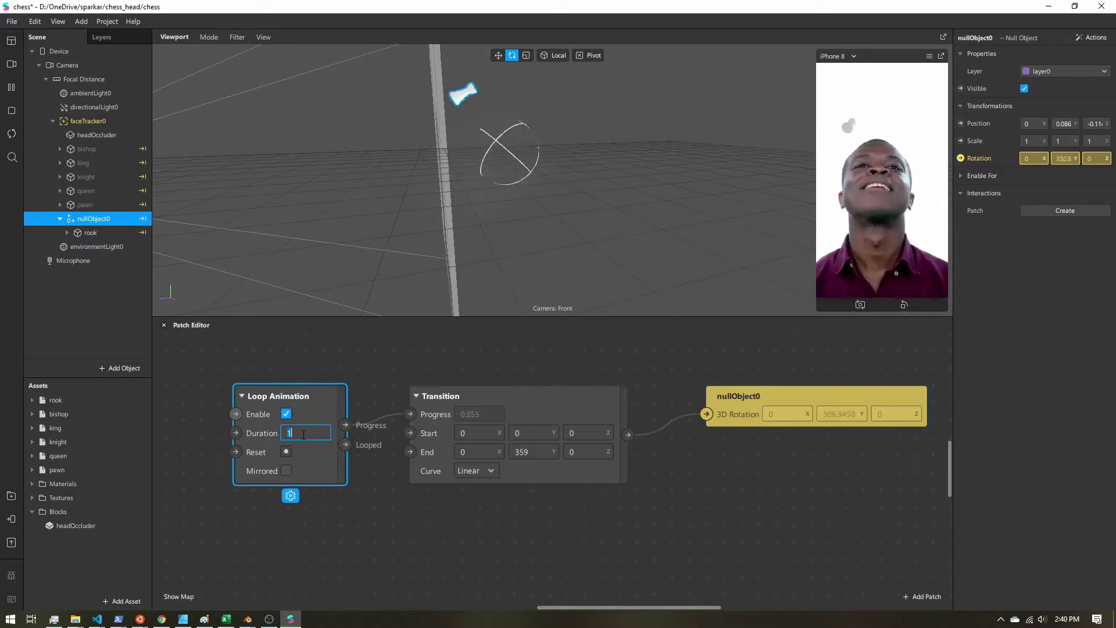
text(10)
key(Return)
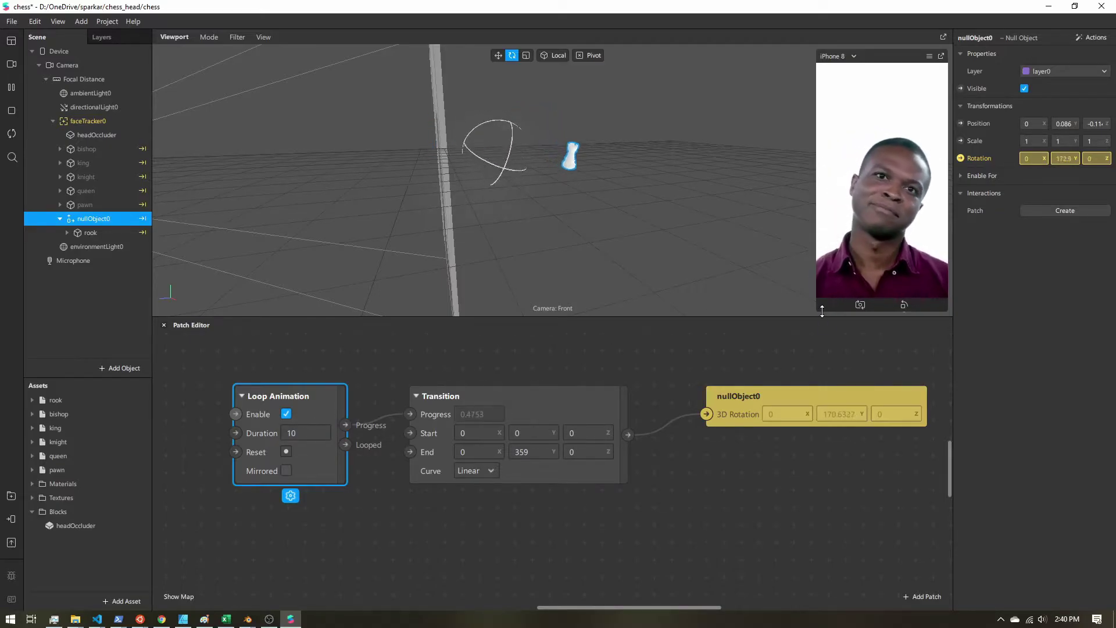
Undock the simulator into a small floating window and enlarge the viewport by lowering the splitter
click(941, 55)
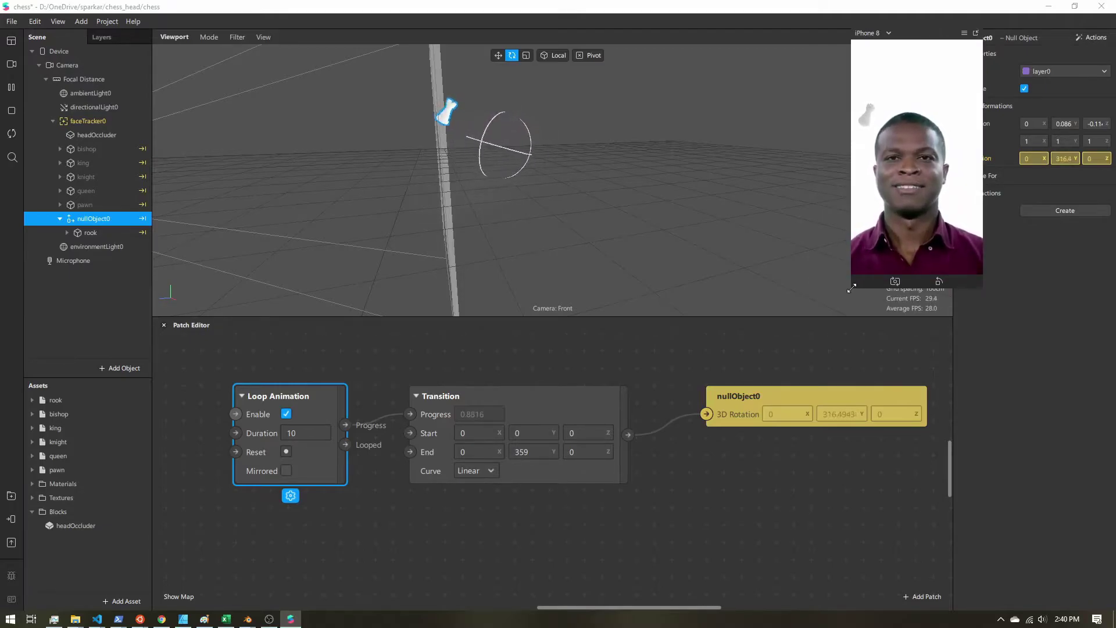
drag(852, 287, 685, 583)
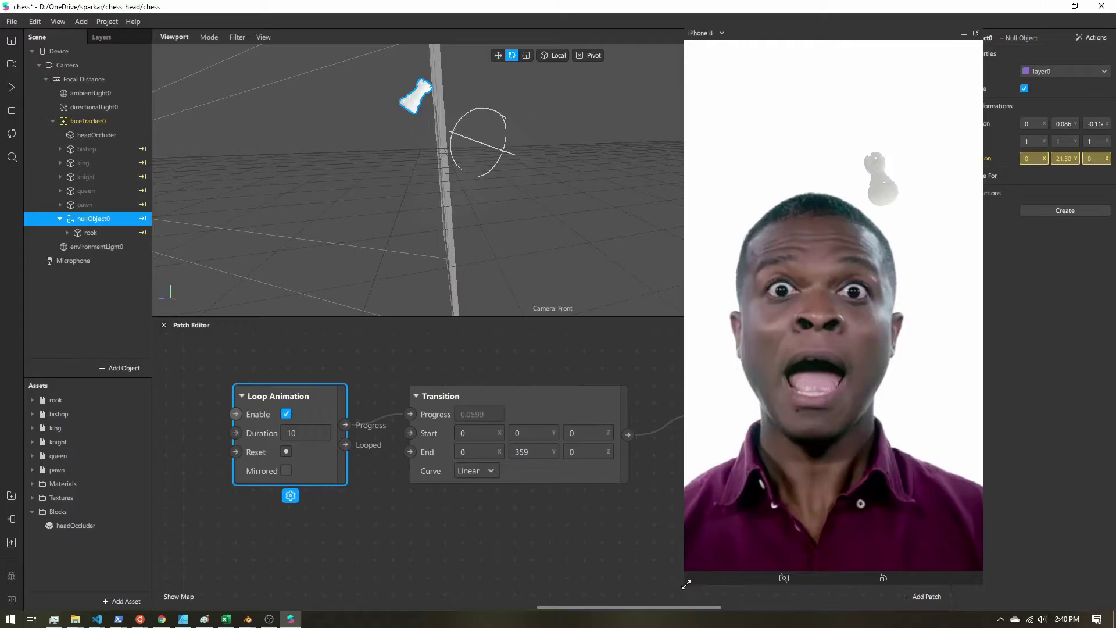
drag(686, 585, 856, 279)
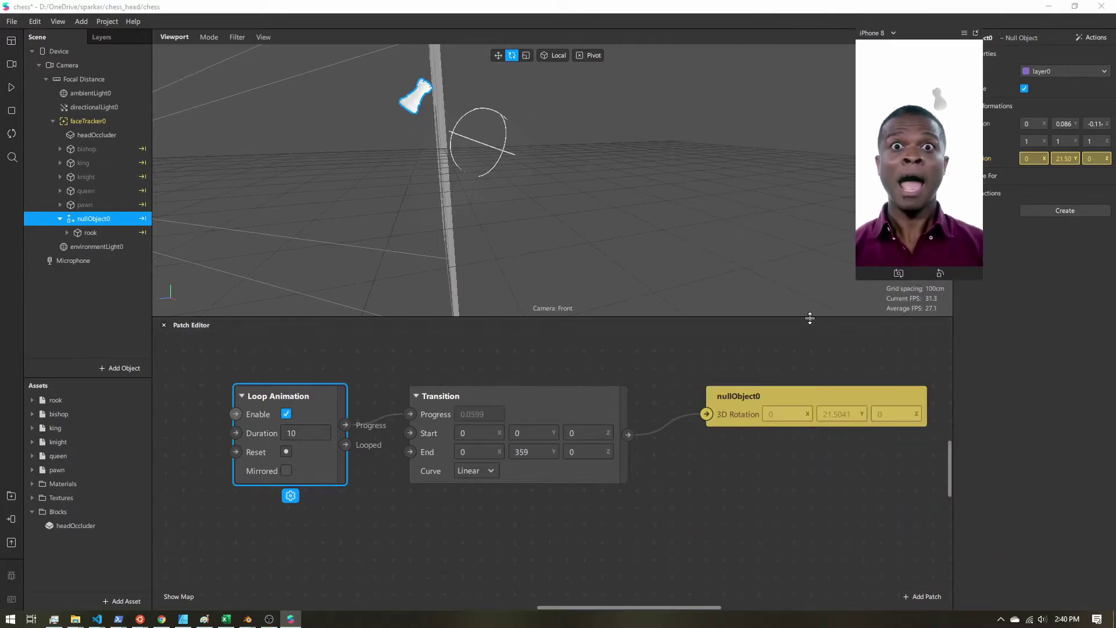
drag(810, 318, 814, 467)
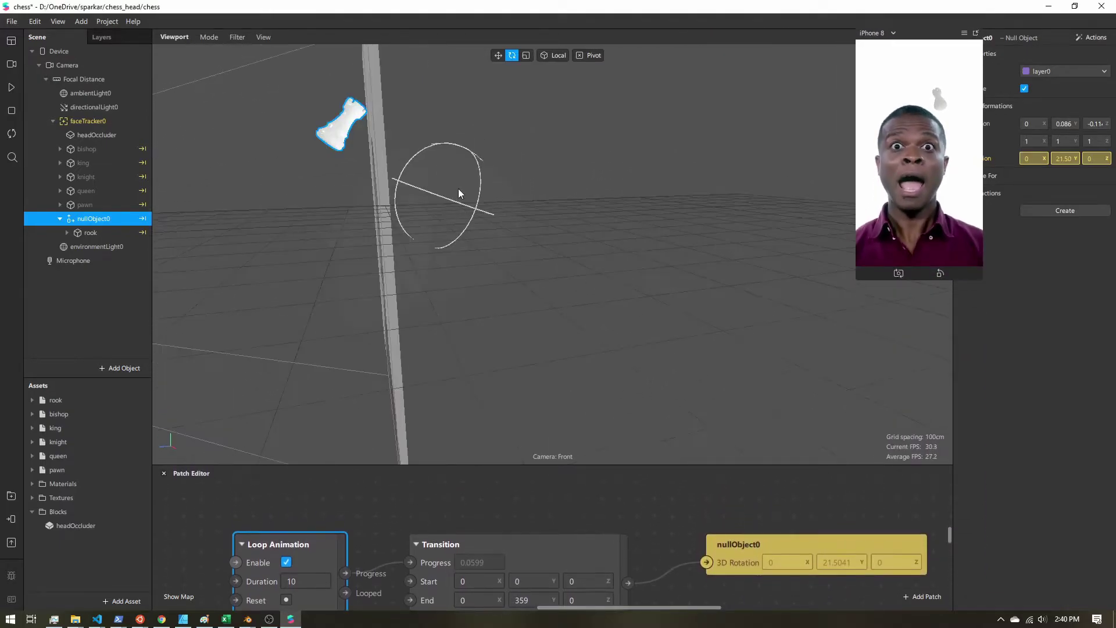
Parent the bishop to nullObject0 and slide it outward to about Z -0.16
click(91, 150)
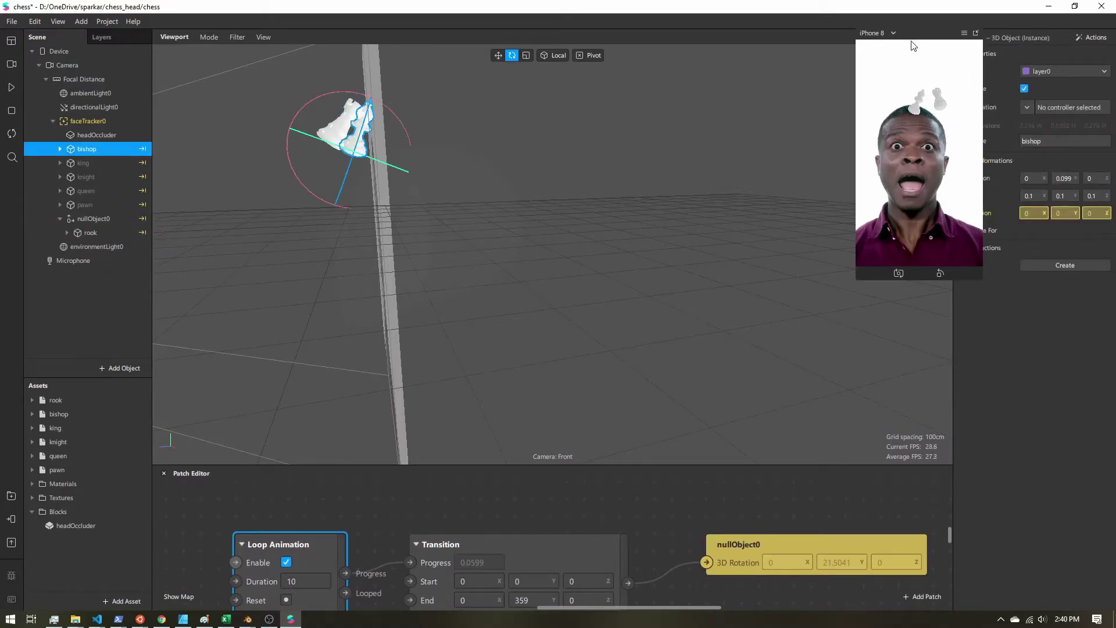
drag(925, 39, 882, 62)
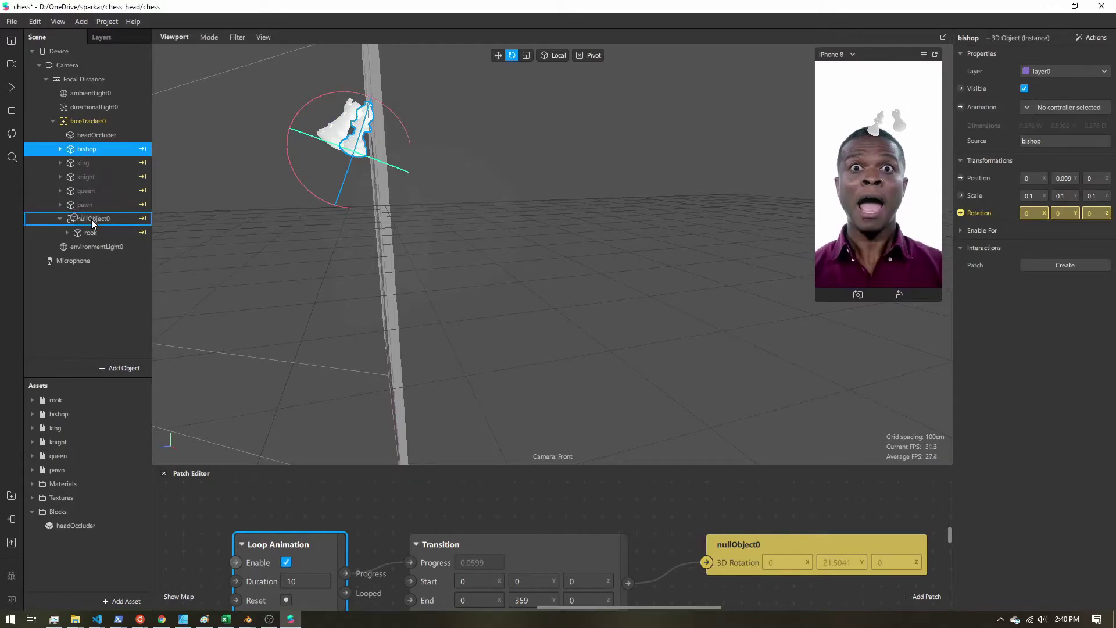
drag(92, 224, 93, 224)
right_drag(471, 173, 505, 153)
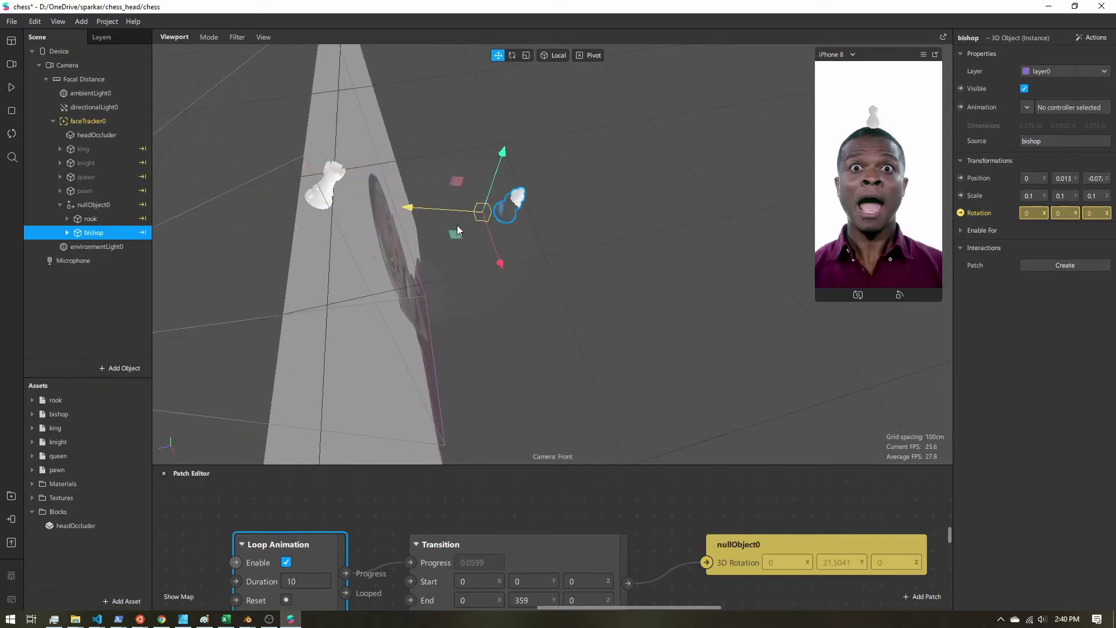
drag(508, 236, 512, 237)
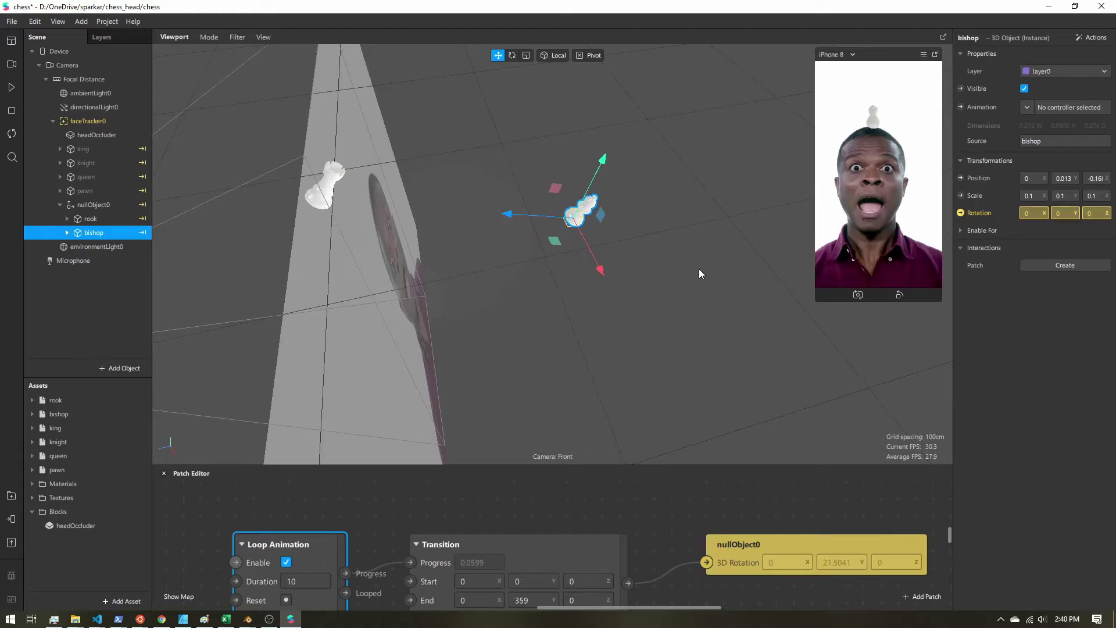
right_drag(699, 274, 446, 359)
right_drag(470, 172, 667, 283)
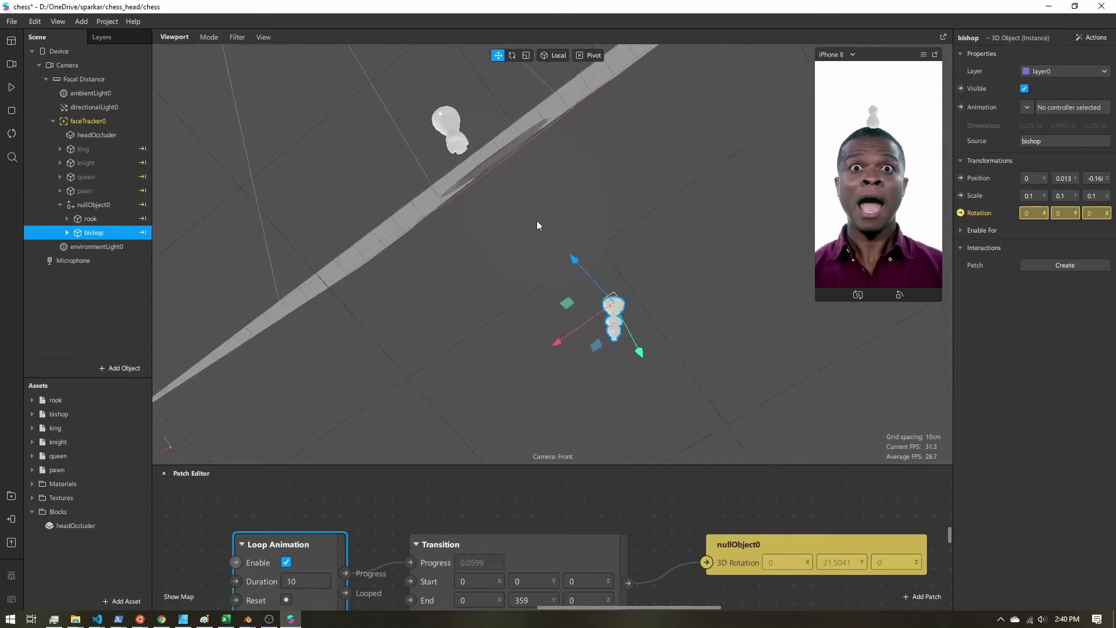
right_drag(491, 169, 453, 279)
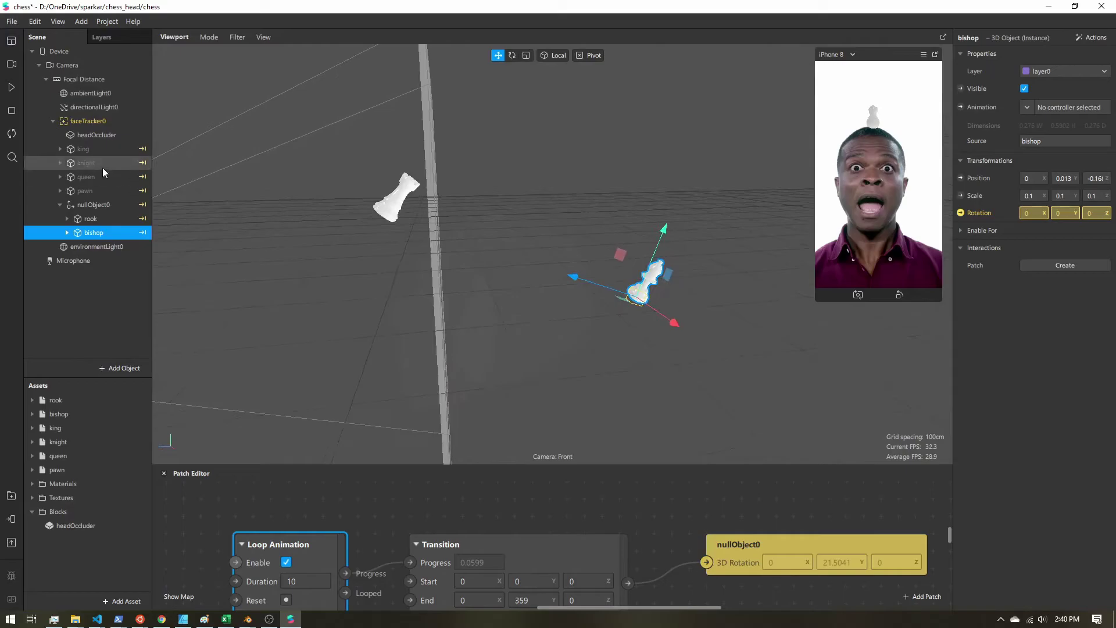
Parent the king to nullObject0 and move it to about X 0.162, Z 0.087
click(94, 147)
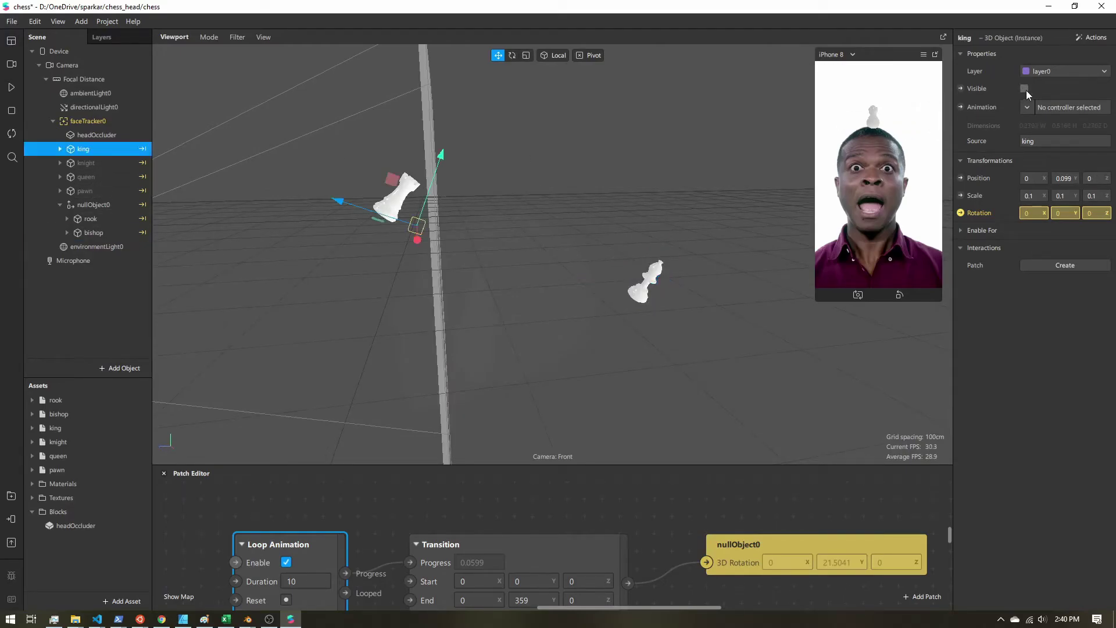
drag(106, 202, 96, 205)
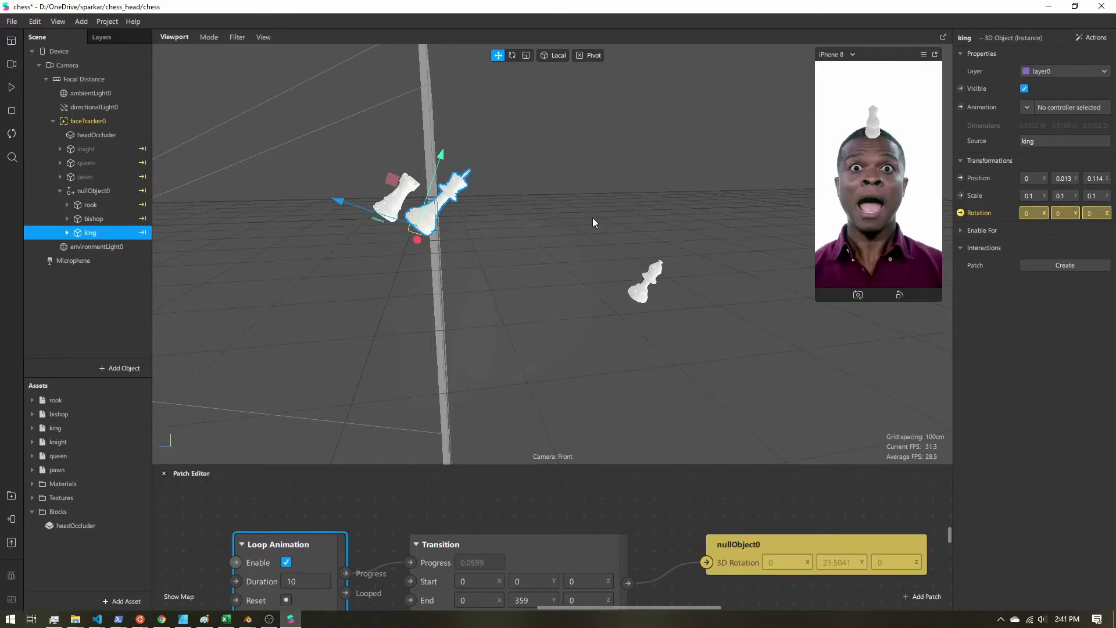
right_drag(615, 203, 584, 300)
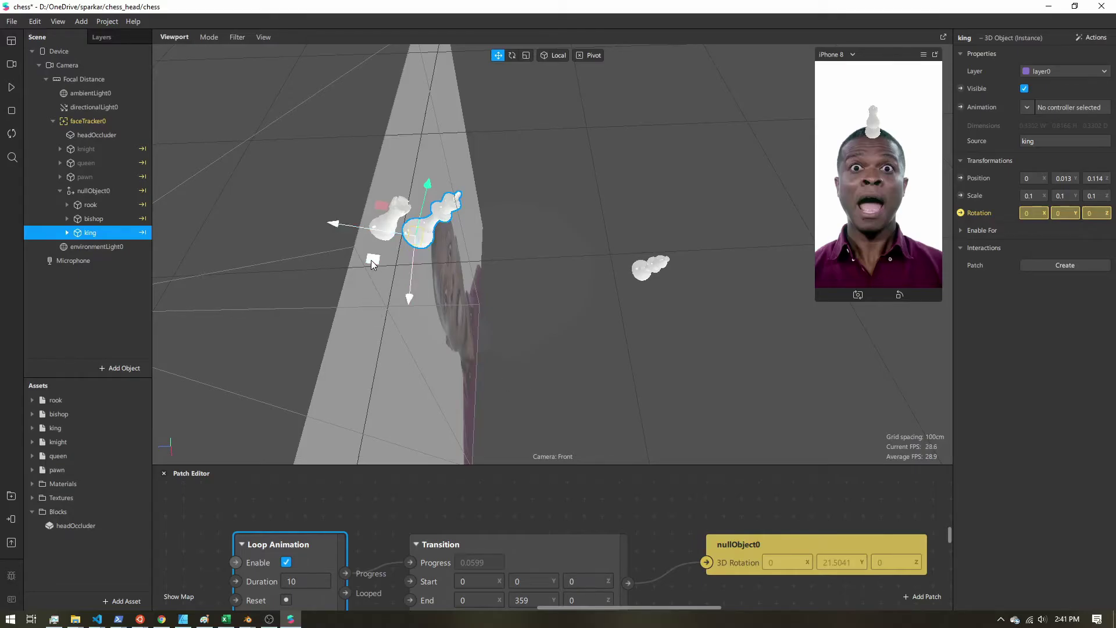
drag(371, 260, 406, 405)
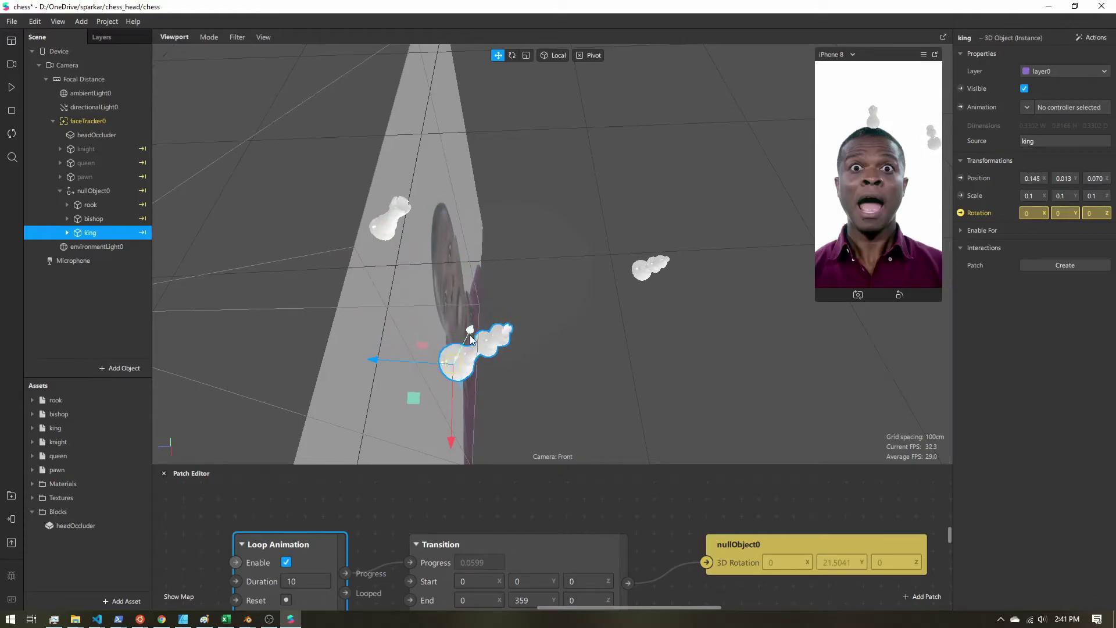
drag(588, 390, 449, 321)
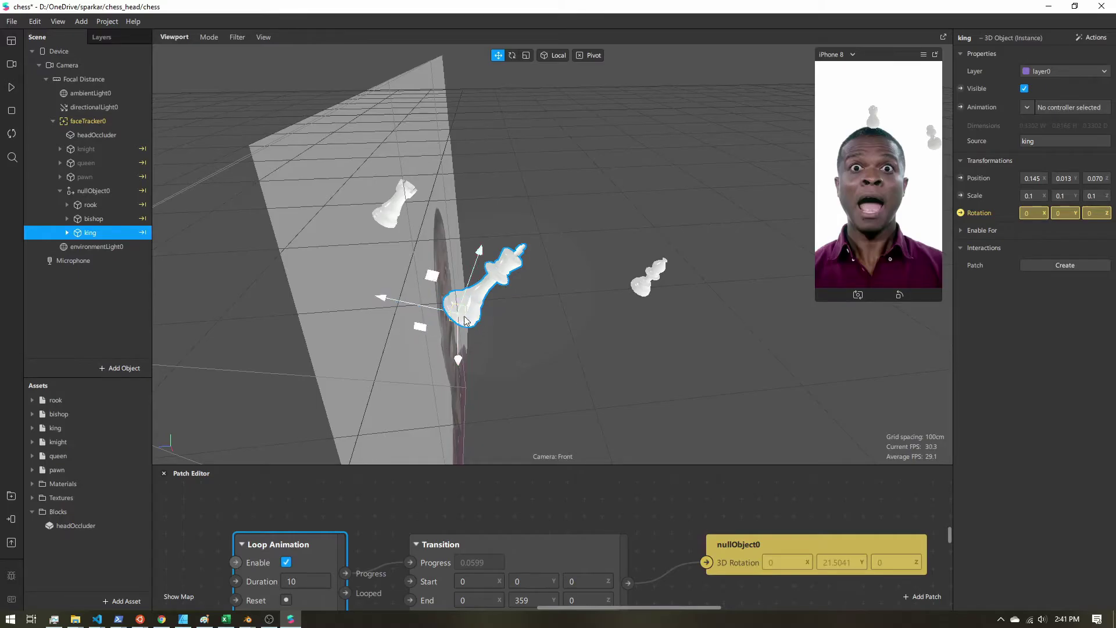
drag(635, 321, 358, 285)
drag(347, 240, 323, 242)
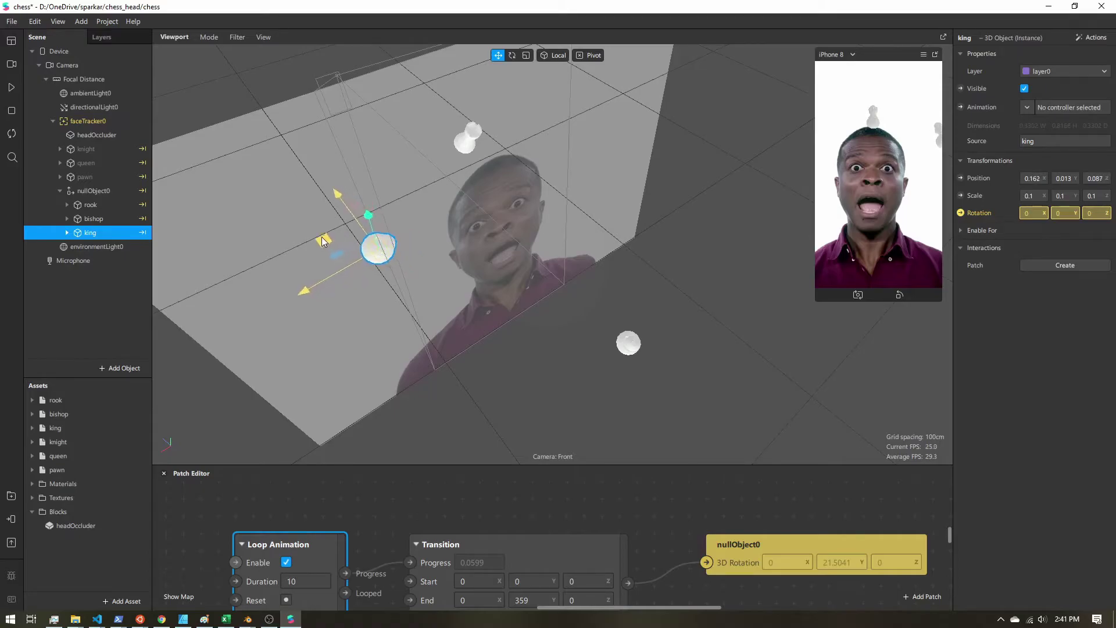
Make the knight and the queen children of nullObject0 in the Scene panel
click(97, 149)
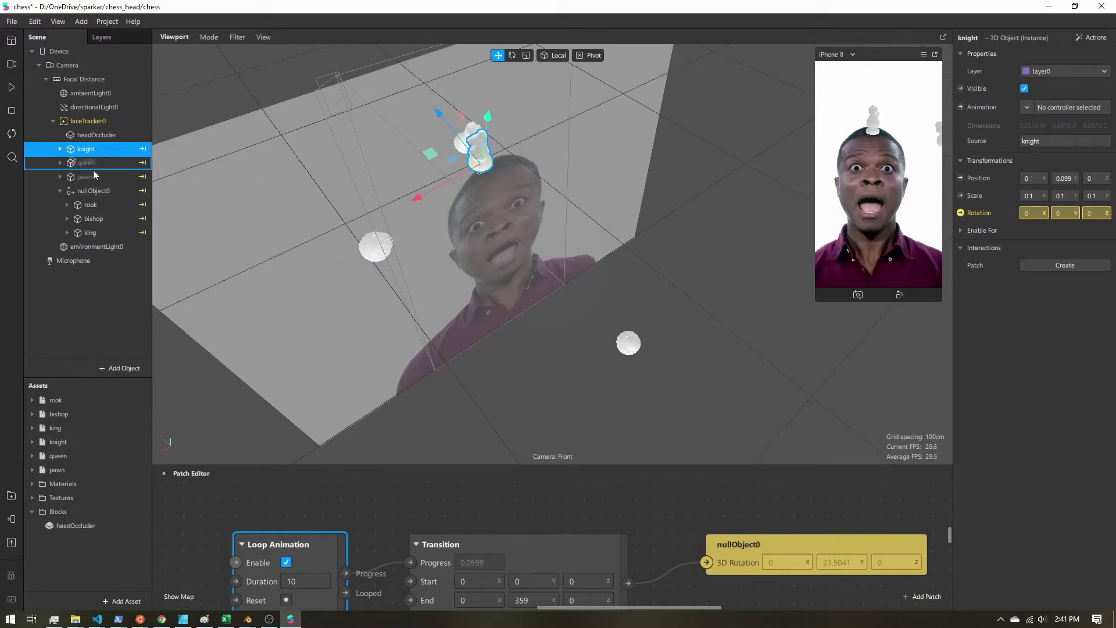
drag(97, 198, 96, 196)
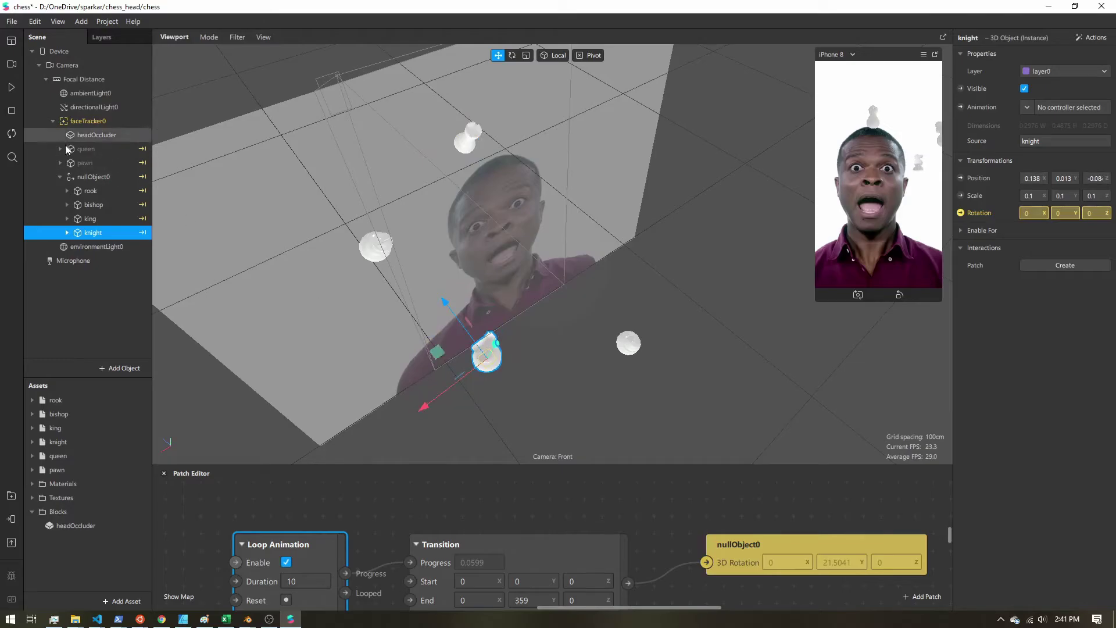
click(81, 150)
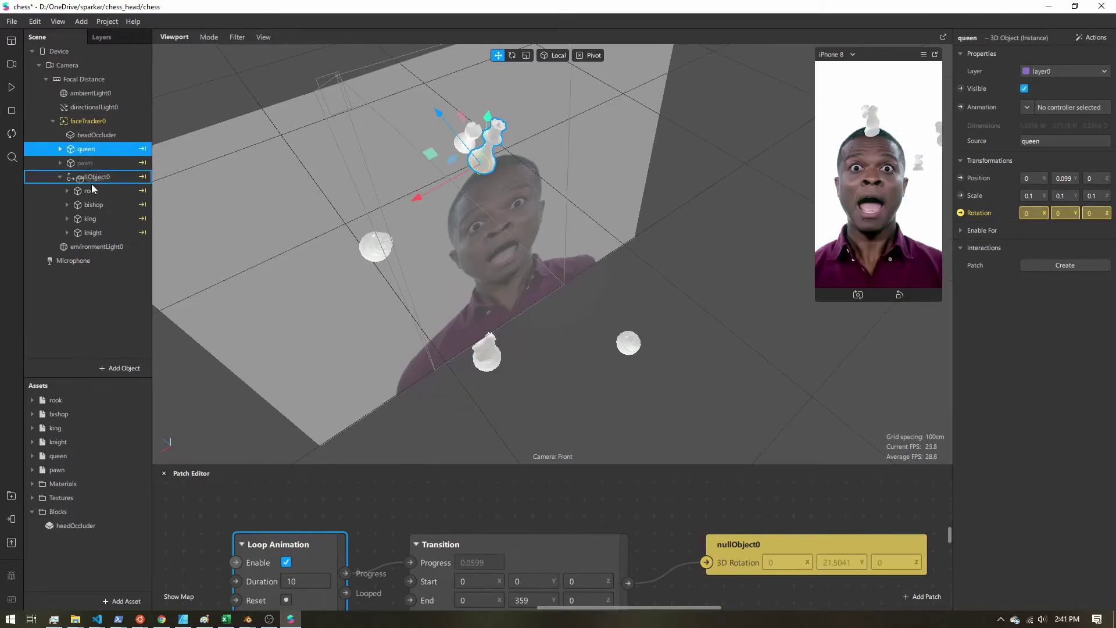
drag(92, 182, 92, 178)
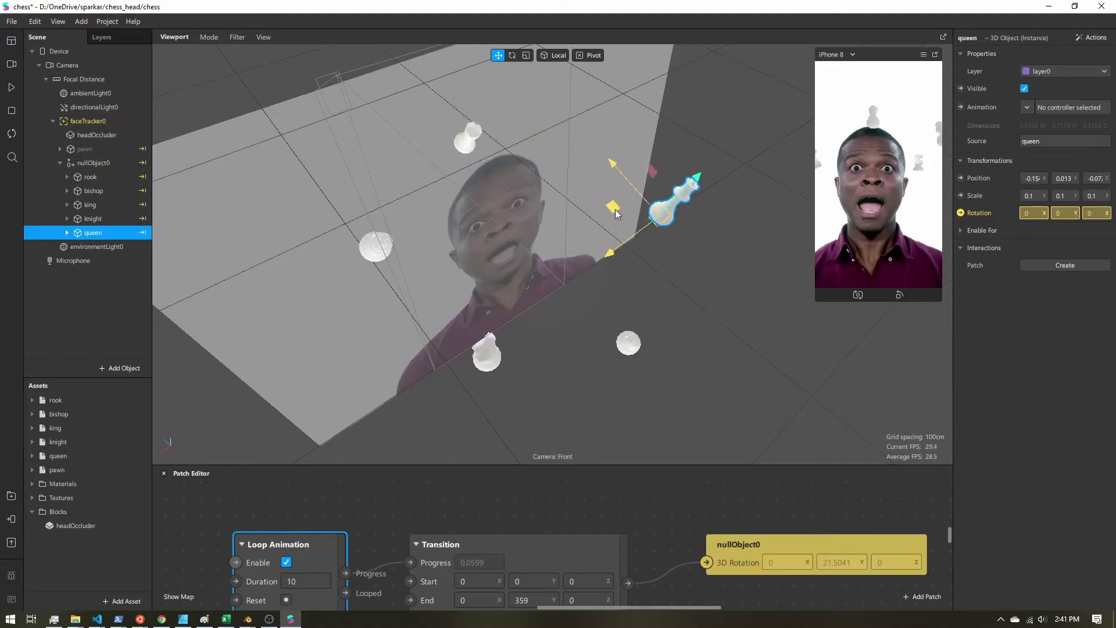
Parent the pawn to nullObject0 and orbit the viewport to check the six-piece arrangement
click(85, 150)
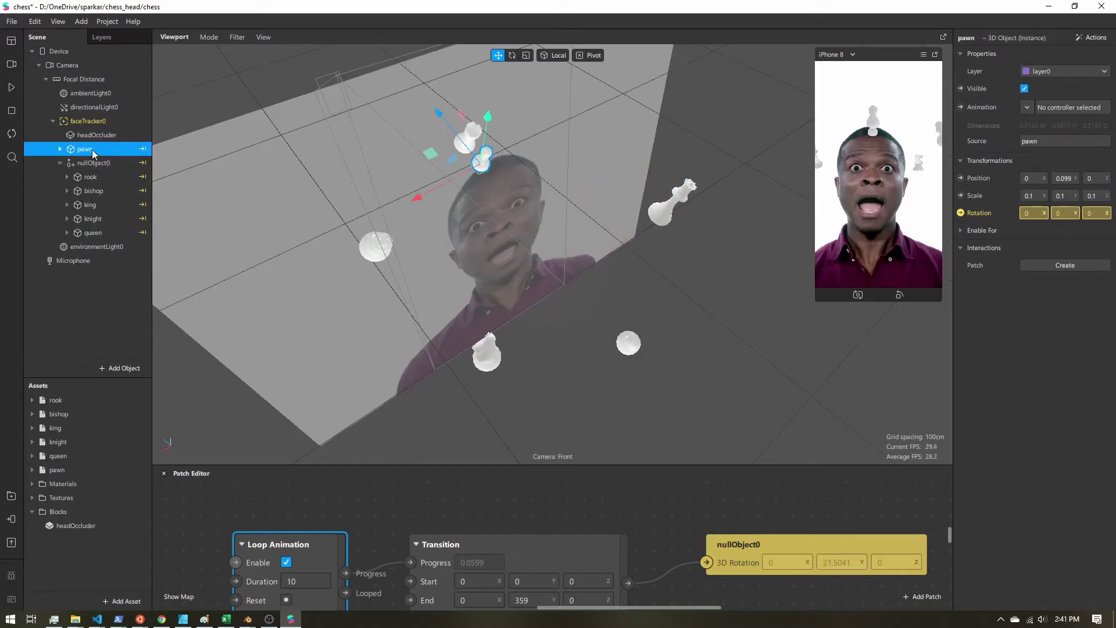
drag(99, 168, 95, 167)
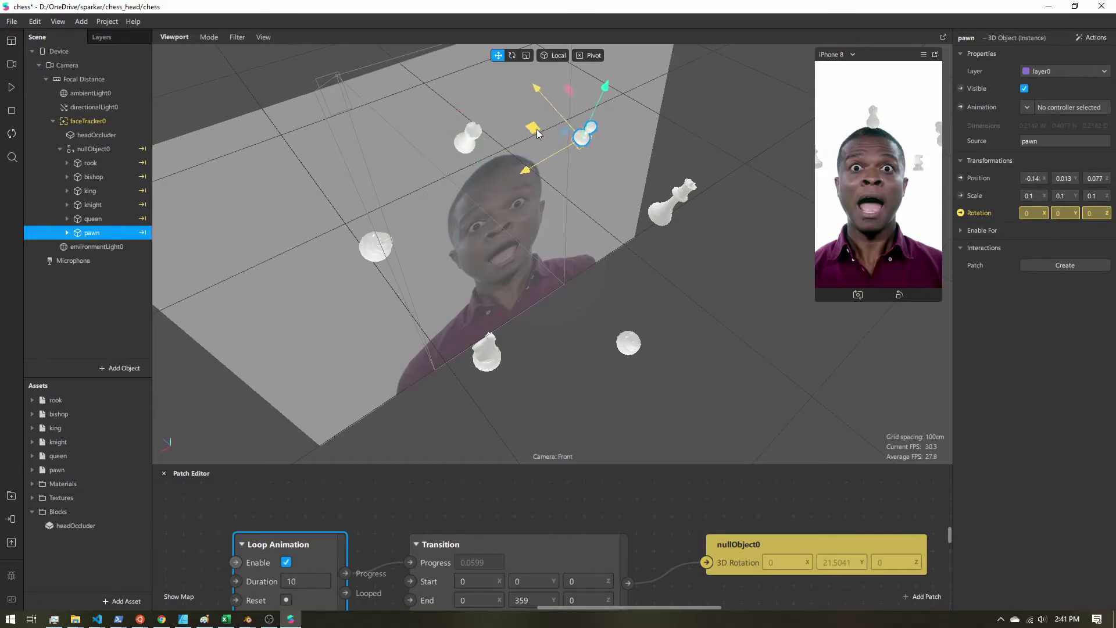
drag(658, 240, 326, 202)
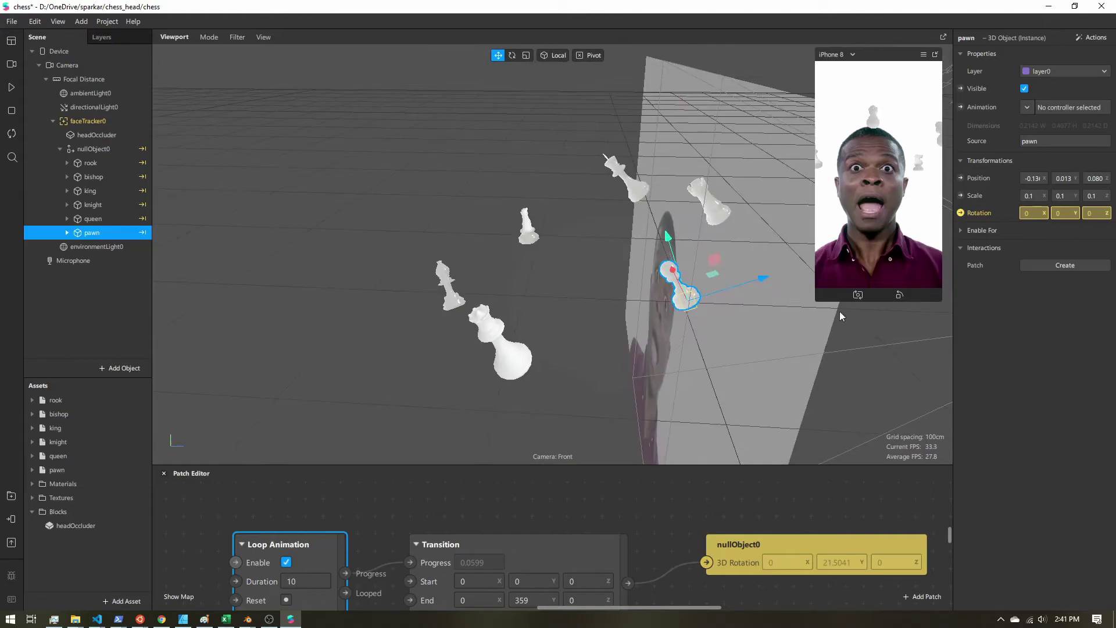
drag(840, 311, 526, 332)
drag(560, 267, 616, 309)
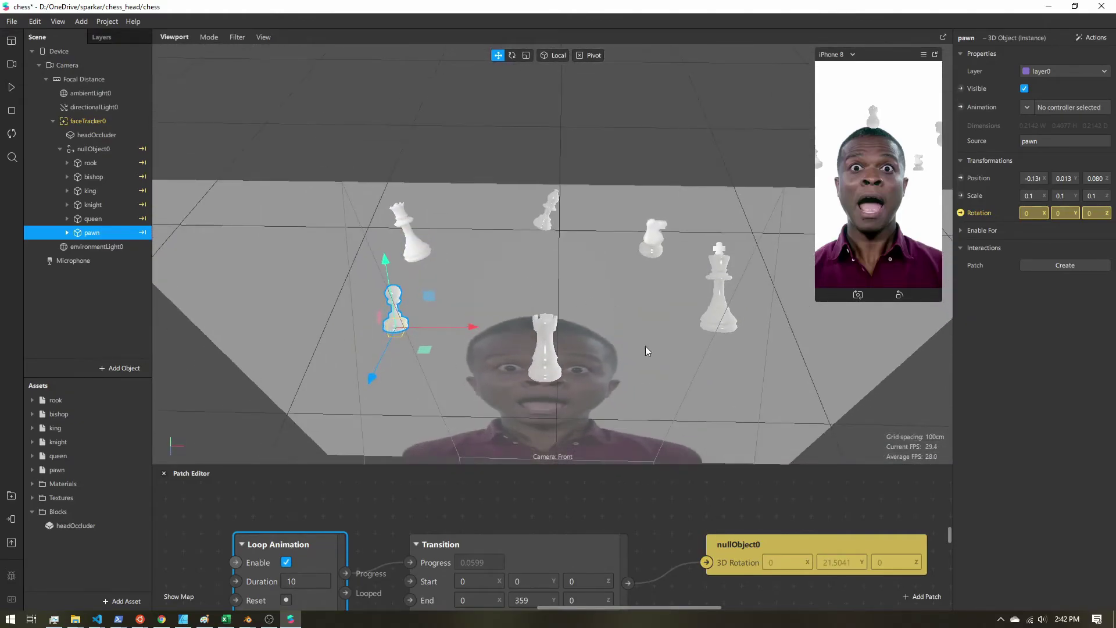
Start playback, then enlarge the phone preview and the Patch Editor with nullObject0 selected
click(12, 88)
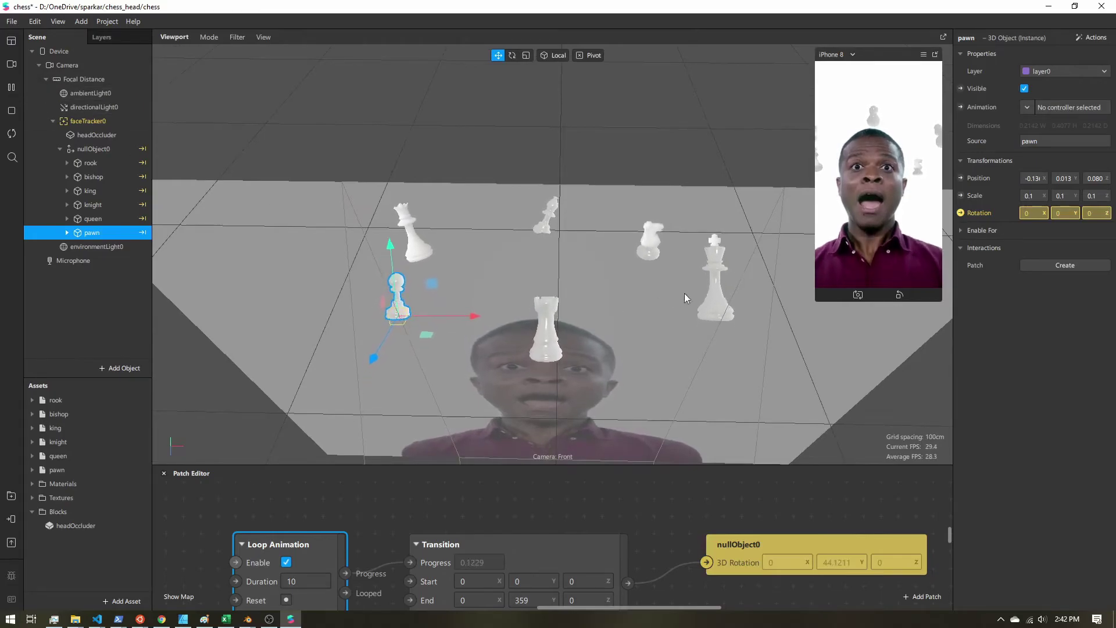
drag(816, 299, 628, 375)
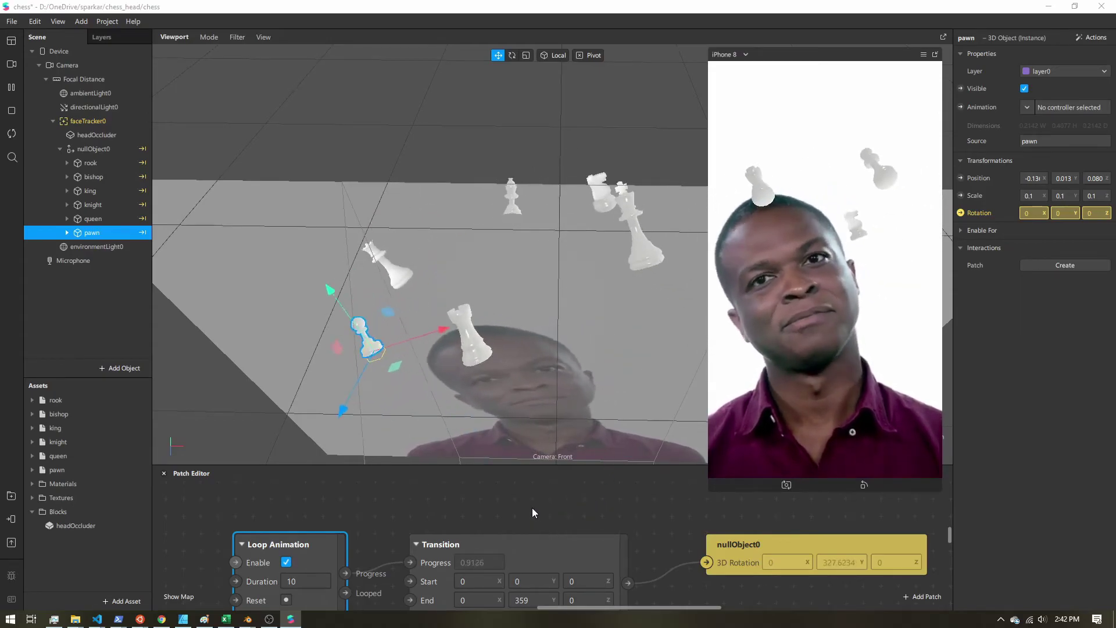
click(93, 150)
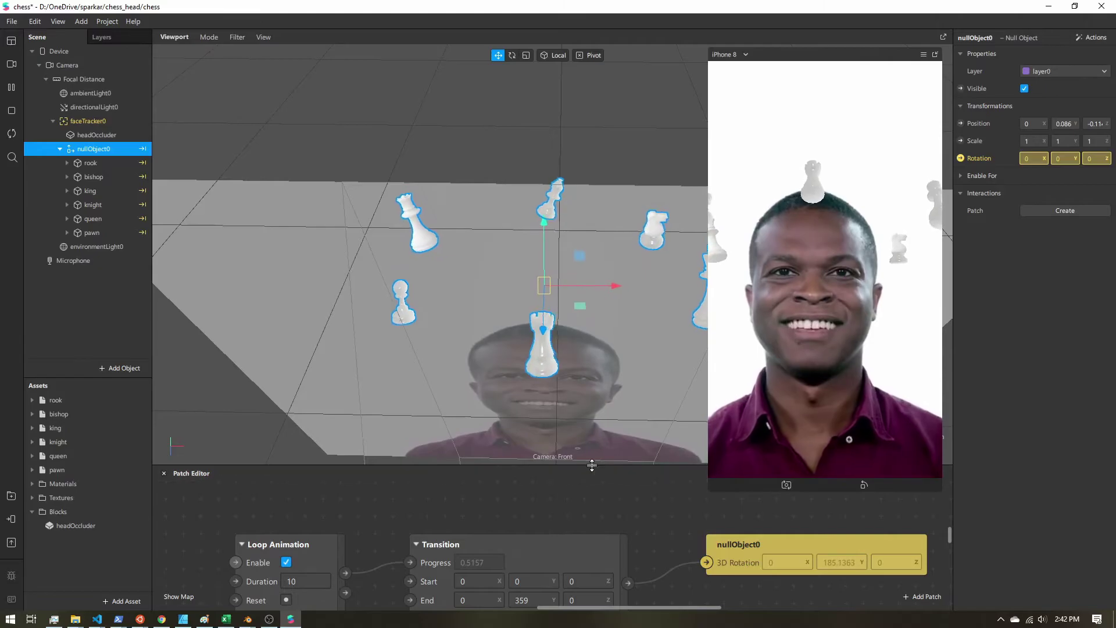
drag(585, 466, 584, 329)
drag(286, 427, 286, 445)
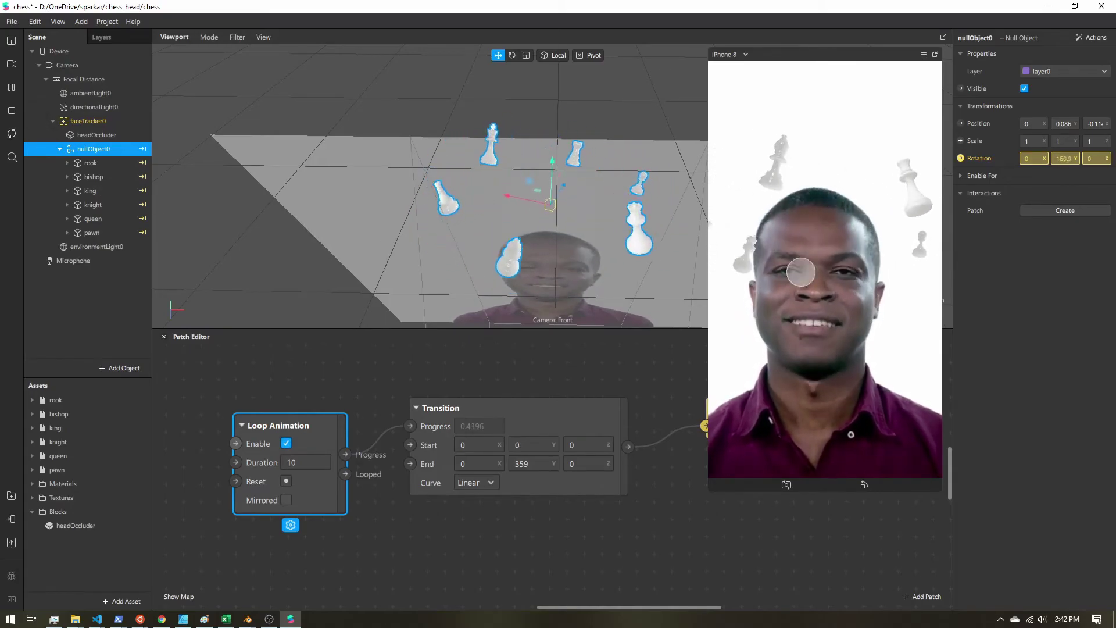
Make the phone preview bigger and orbit the viewport while the pieces circle the head
drag(709, 490, 646, 601)
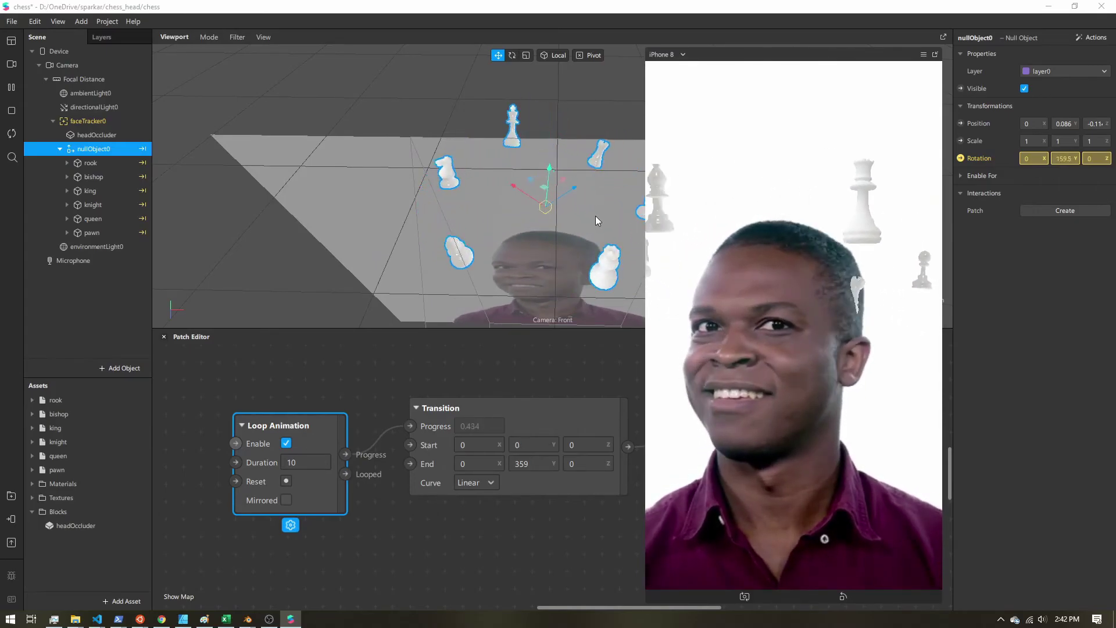
right_drag(589, 221, 450, 203)
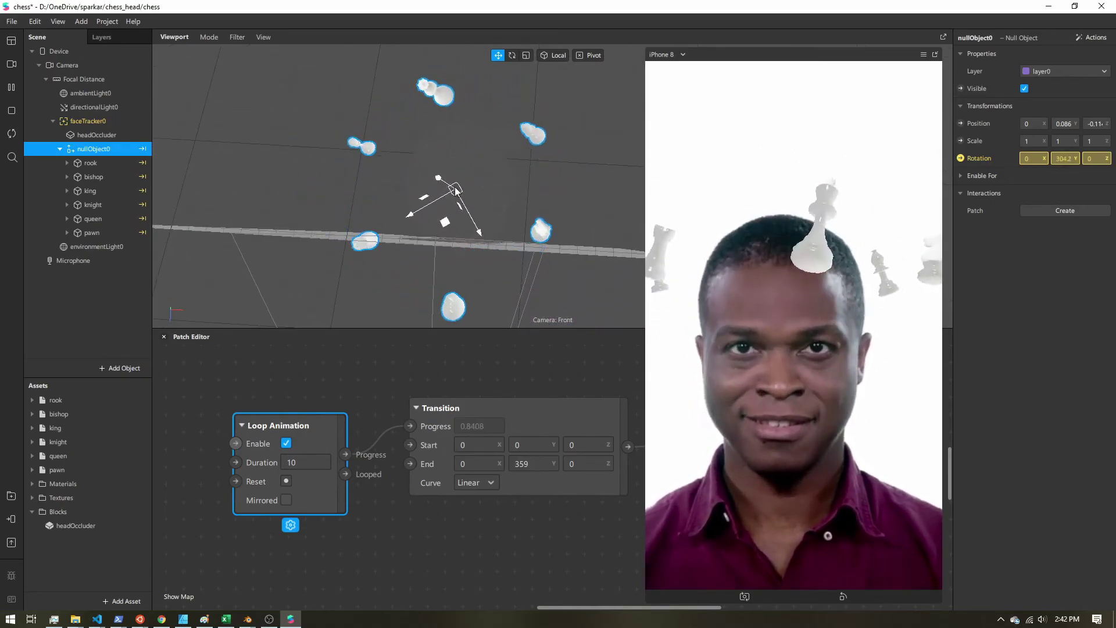